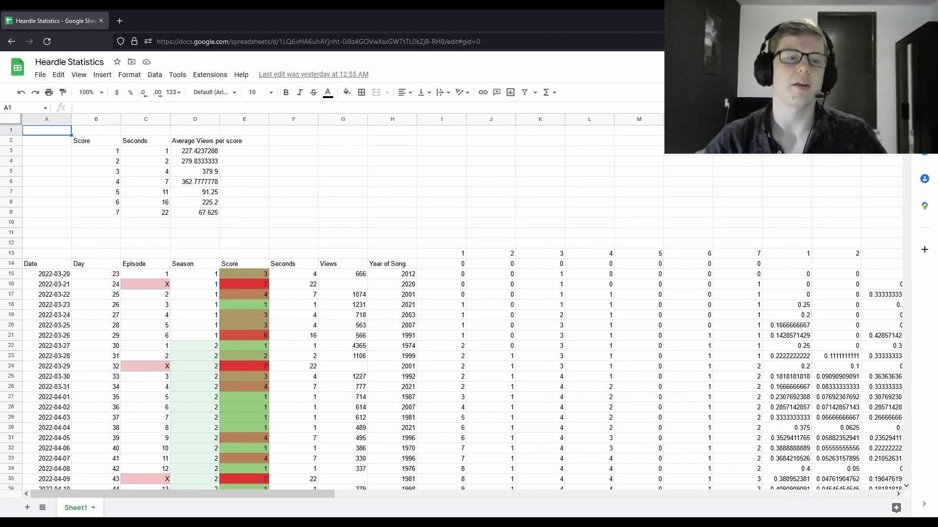
Step: Scroll back across the sheet and return to cell A1
scroll(195, 352, "down", 20)
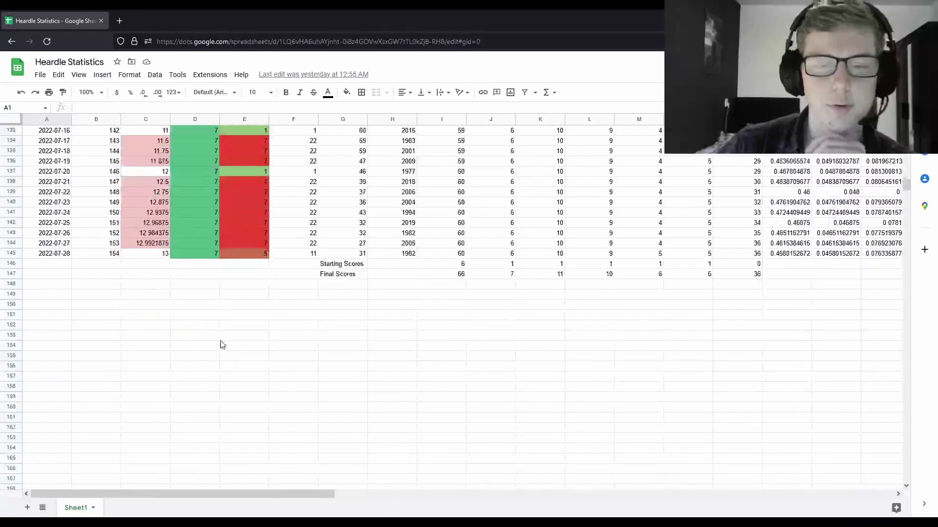
scroll(220, 345, "down", 5)
scroll(221, 345, "up", 20)
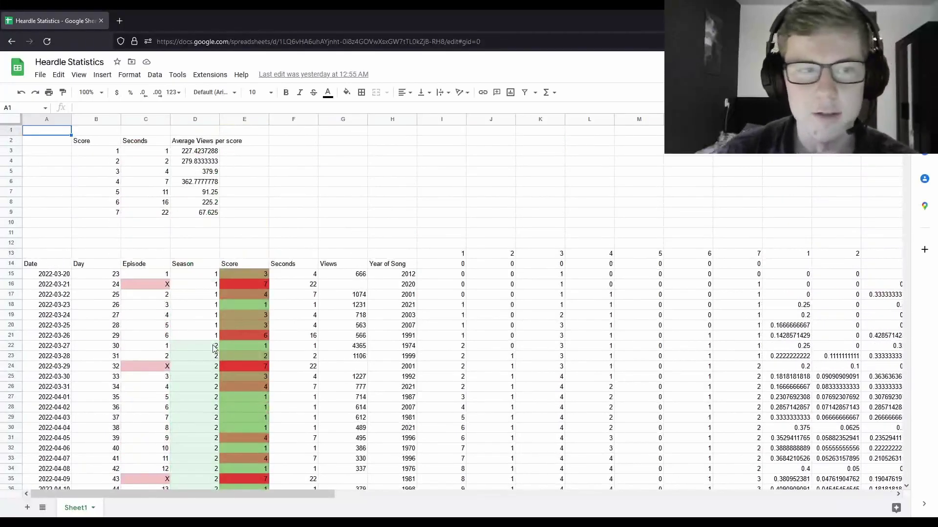
left_click_drag(263, 494, 105, 492)
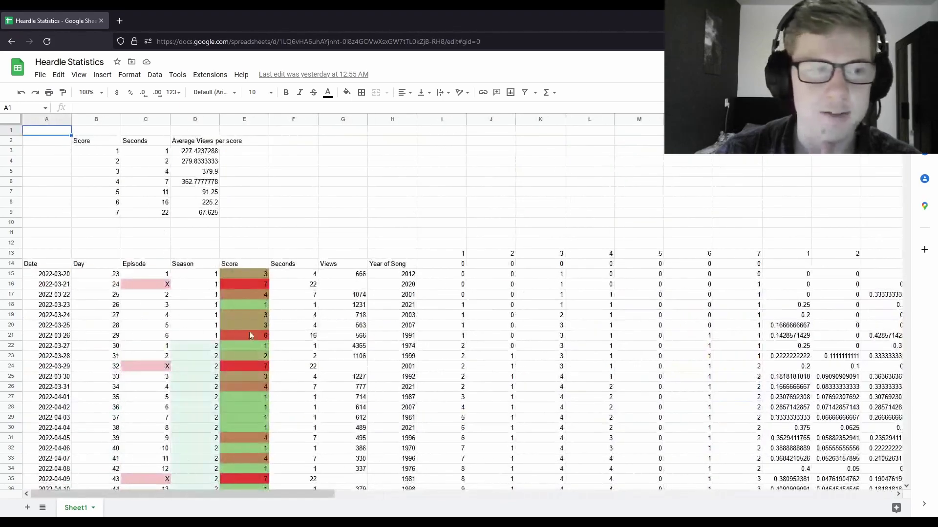
left_click(47, 213)
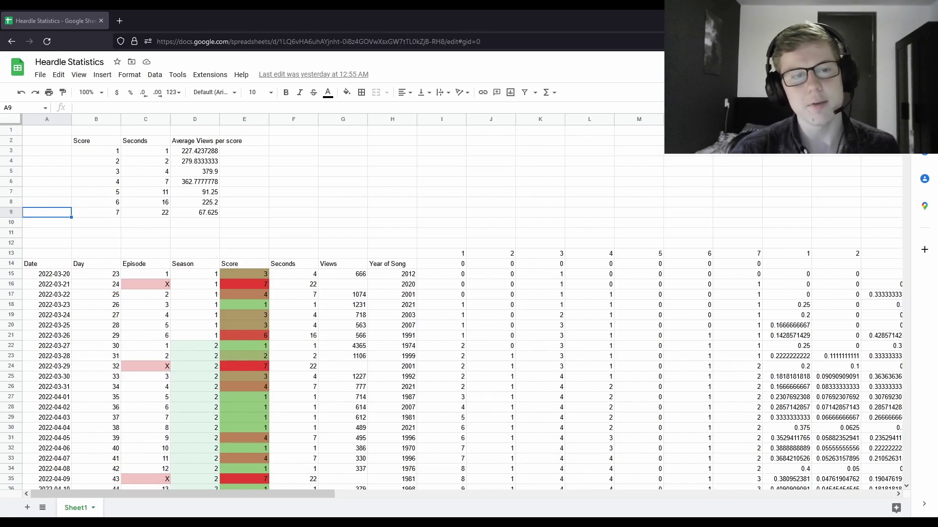
key("ctrl+Home")
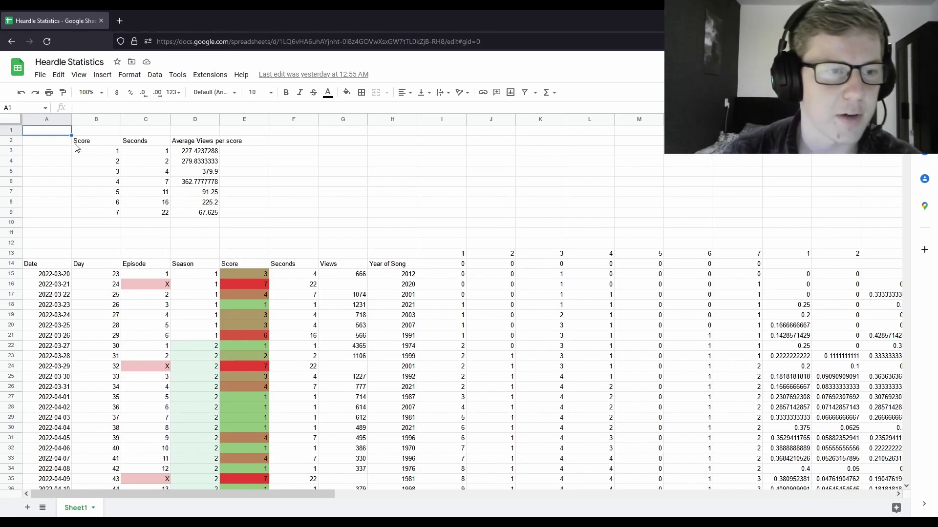
Step: Review the summary table's Score heading, score values and Seconds column
left_click(98, 143)
left_click(145, 143)
left_click(125, 152)
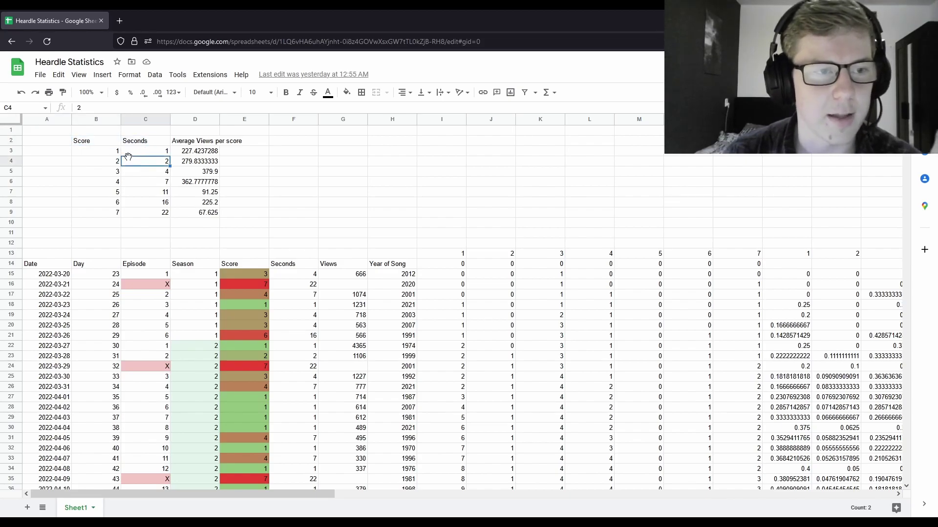
left_click(85, 144)
left_click(90, 162)
left_click(89, 188)
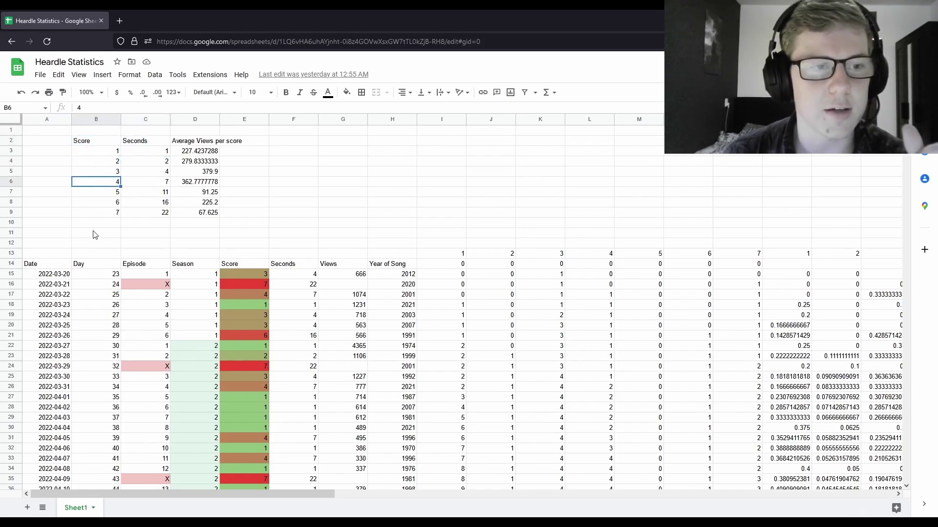
left_click(154, 141)
left_click(145, 163)
left_click(144, 145)
Step: Check the seconds allowed for a score of 1 and the 22 seconds for a score of 7
left_click(141, 162)
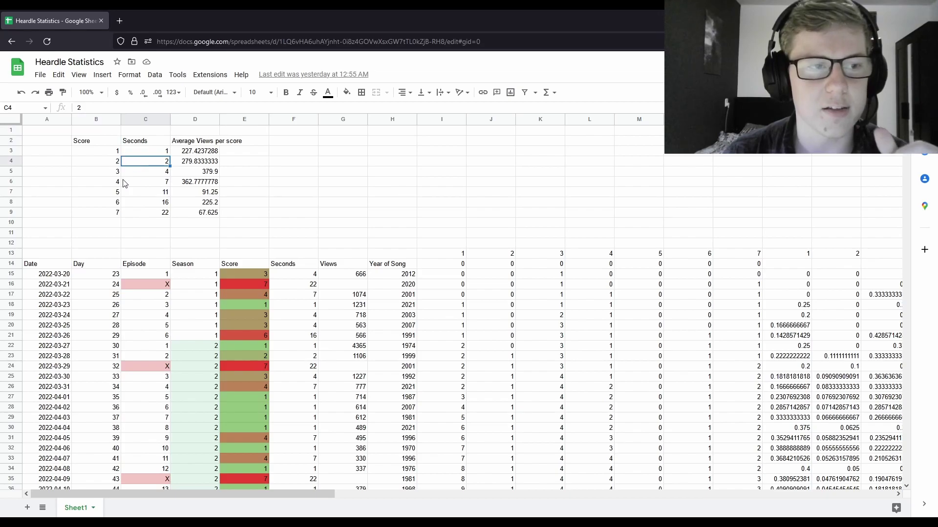
left_click(90, 149)
left_click(129, 152)
left_click(90, 217)
left_click(145, 211)
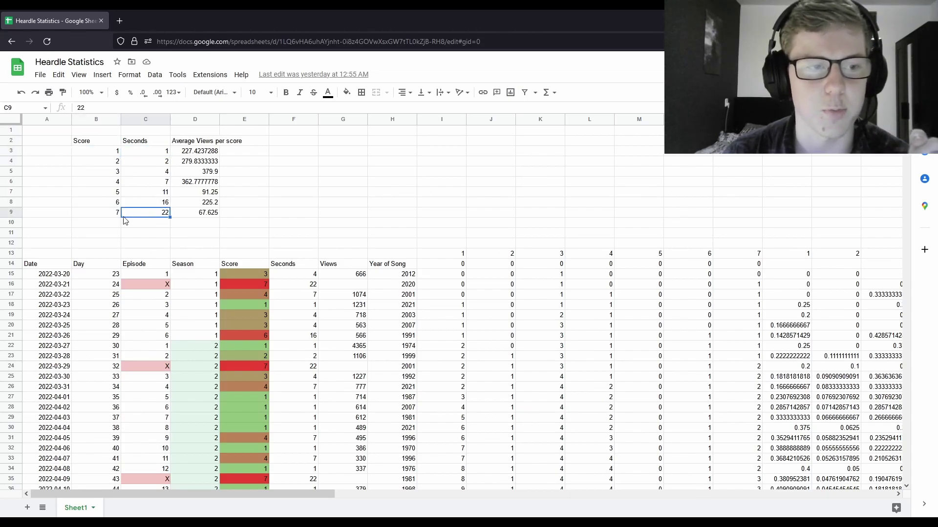
left_click(98, 217)
left_click(142, 215)
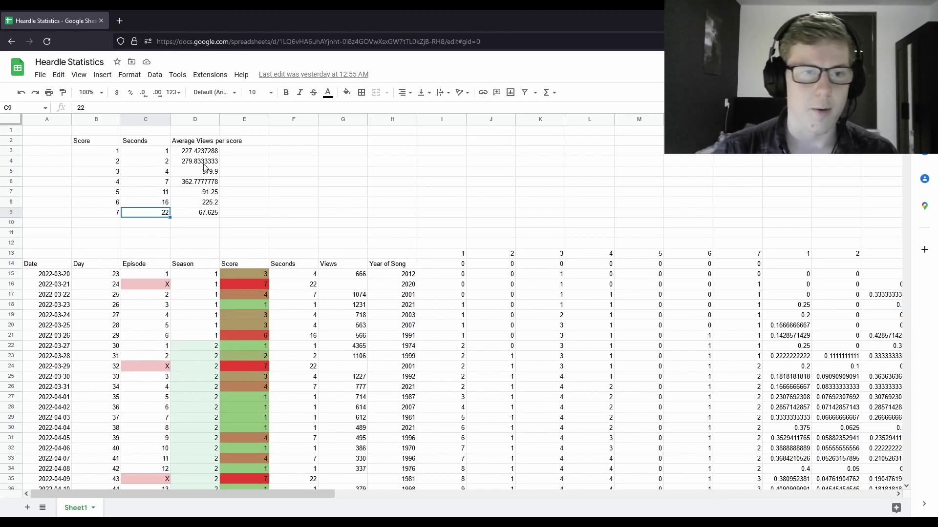
Step: Inspect the average views formula in D4 and the other average views formulas in column D
left_click(184, 155)
left_click(146, 154)
left_click(78, 155)
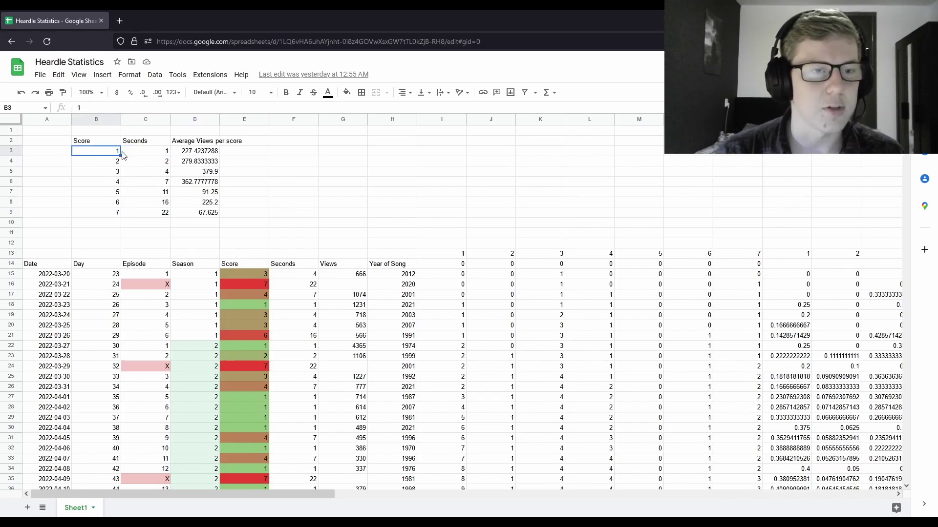
left_click(195, 157)
left_click(196, 168)
left_click(194, 183)
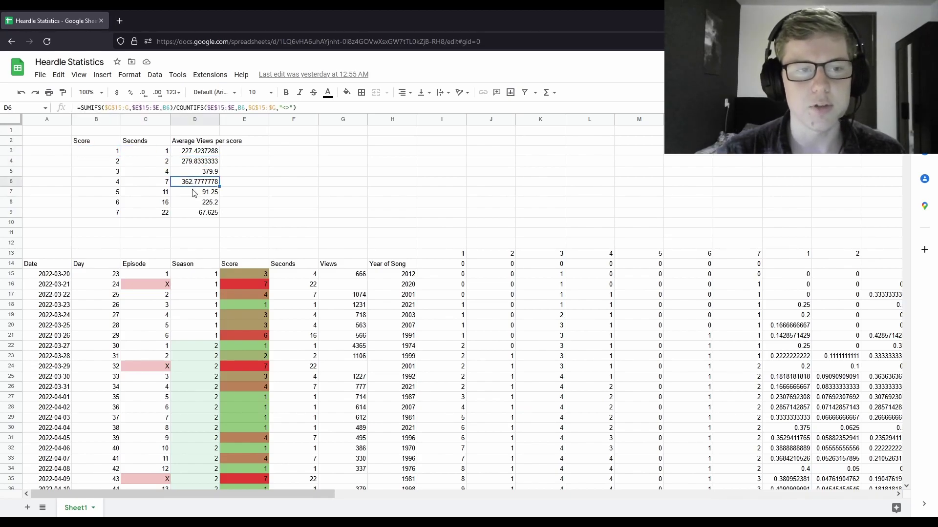
left_click(195, 212)
left_click(194, 192)
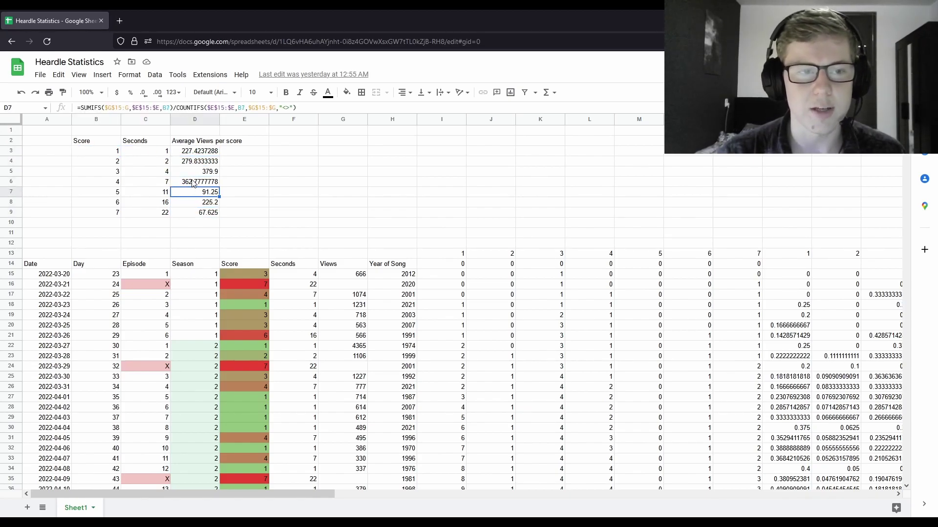
Step: Show the average views formulas for scores 4 through 7
left_click(193, 183)
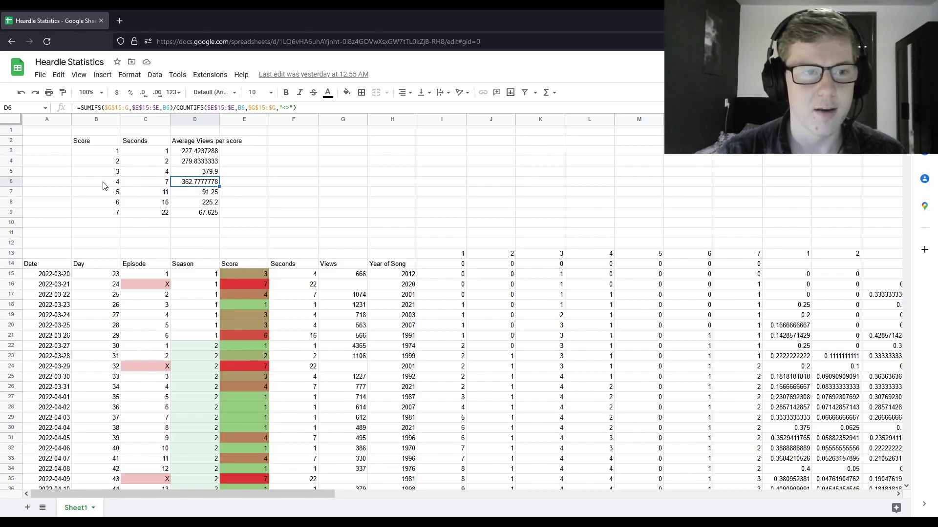
left_click(141, 186)
left_click(204, 187)
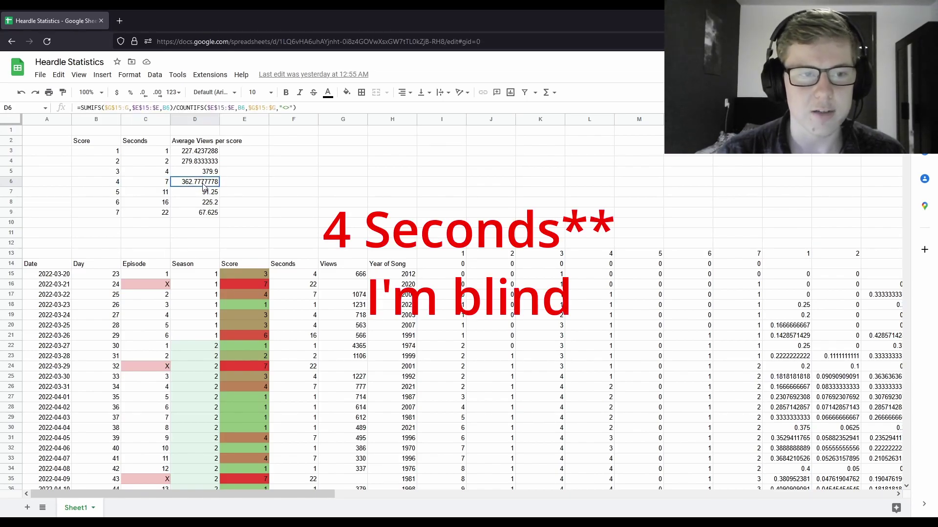
left_click(197, 193)
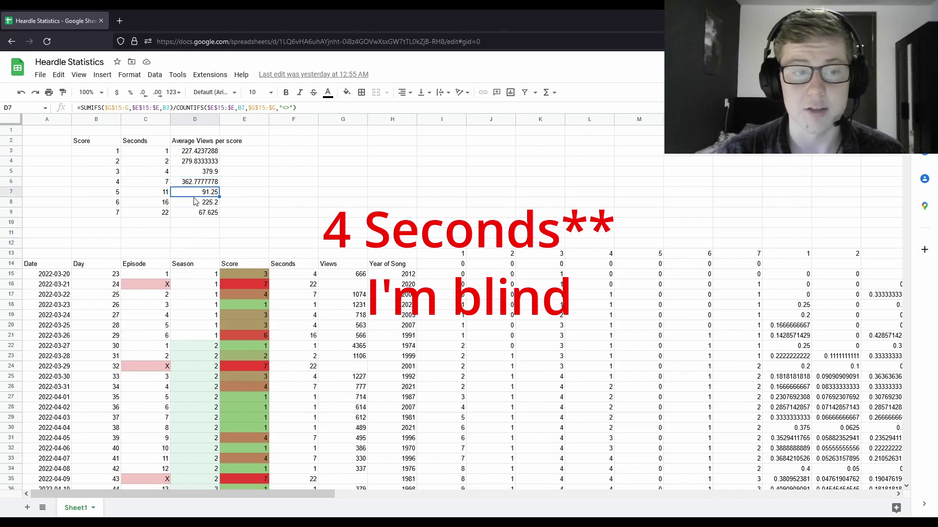
left_click(196, 202)
left_click(196, 214)
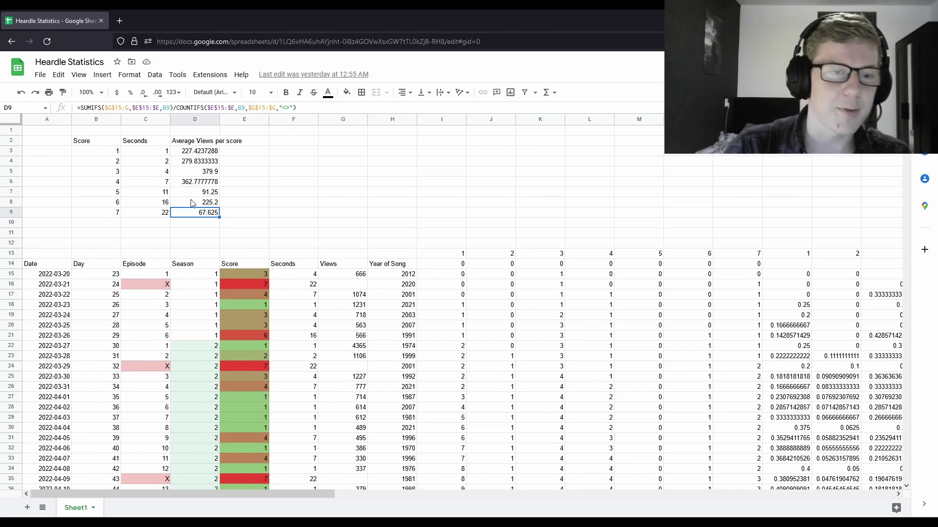
Step: Compare average views for the higher scores, stepping up the column
left_click(193, 202)
left_click(193, 213)
left_click(192, 202)
left_click(191, 192)
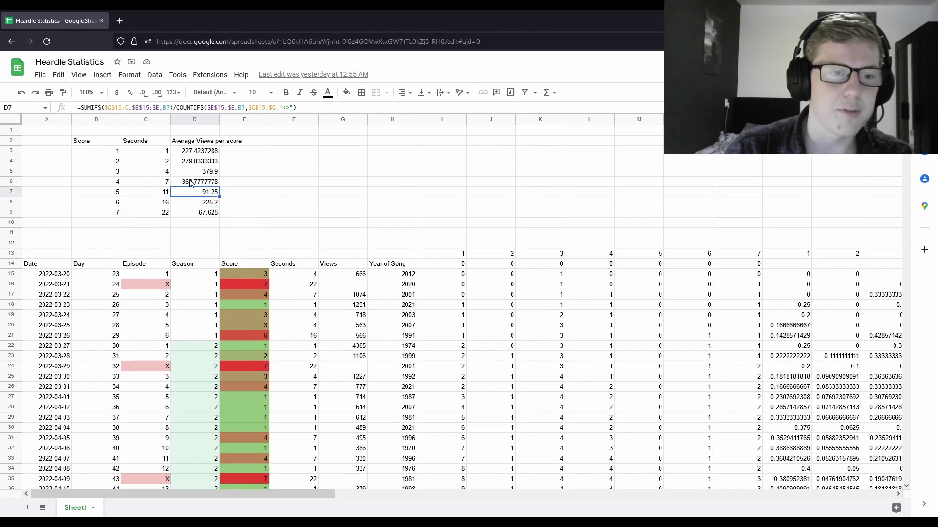
left_click(191, 182)
left_click(190, 172)
left_click(190, 161)
left_click(189, 152)
Step: Step back down the average views values from score 2 to score 7
left_click(188, 164)
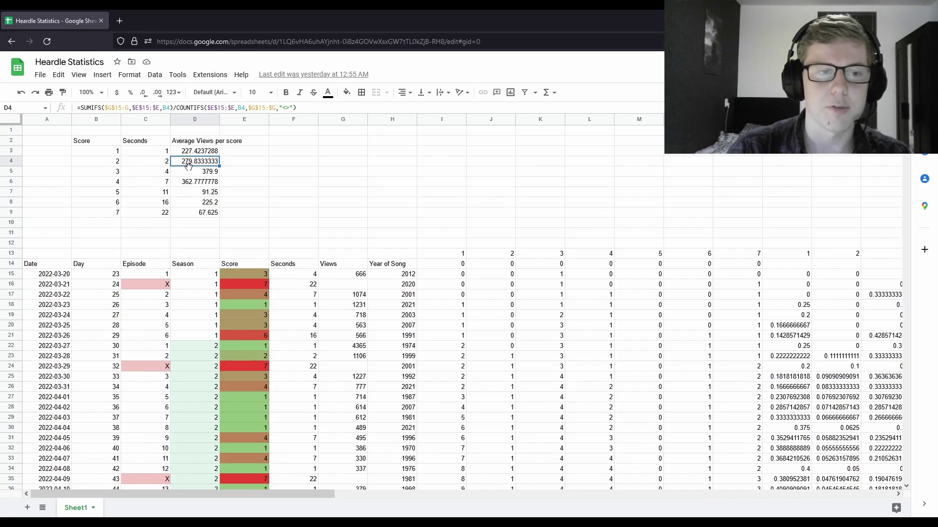
left_click(189, 172)
left_click(189, 182)
left_click(190, 192)
left_click(190, 203)
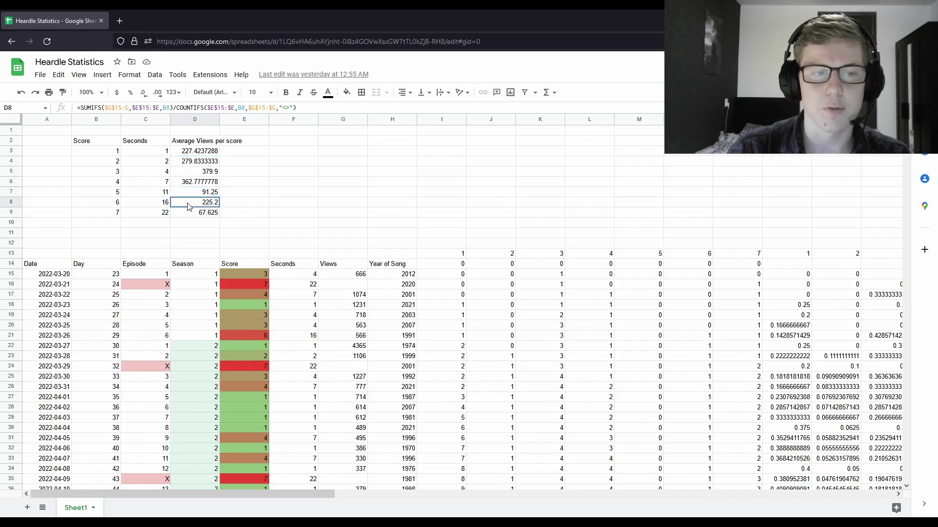
left_click(190, 214)
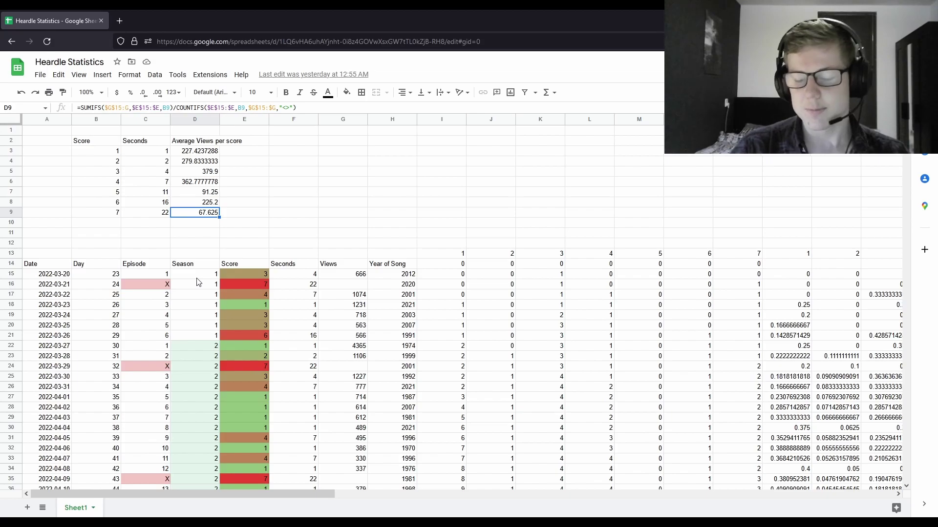
Step: Move across the daily log to the INDIRECT formula behind the Seconds value
scroll(183, 283, "down", 10)
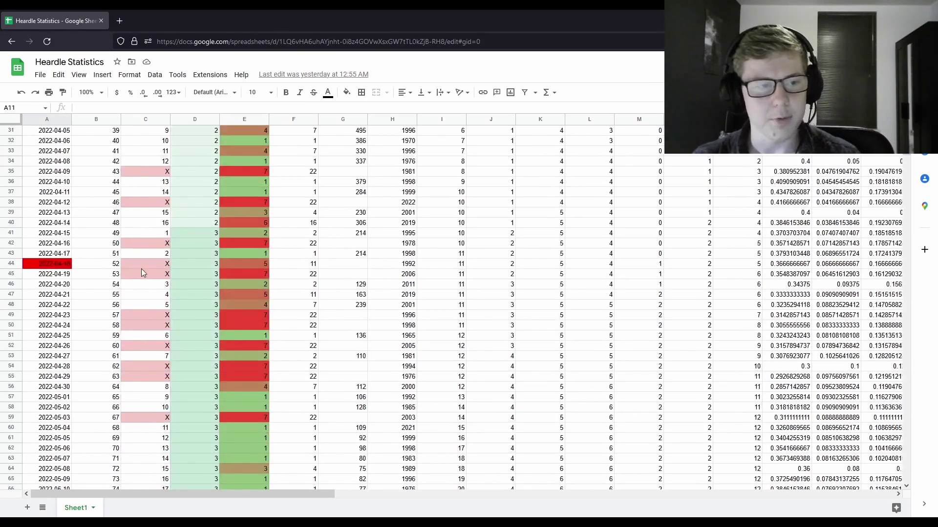
scroll(142, 274, "down", 20)
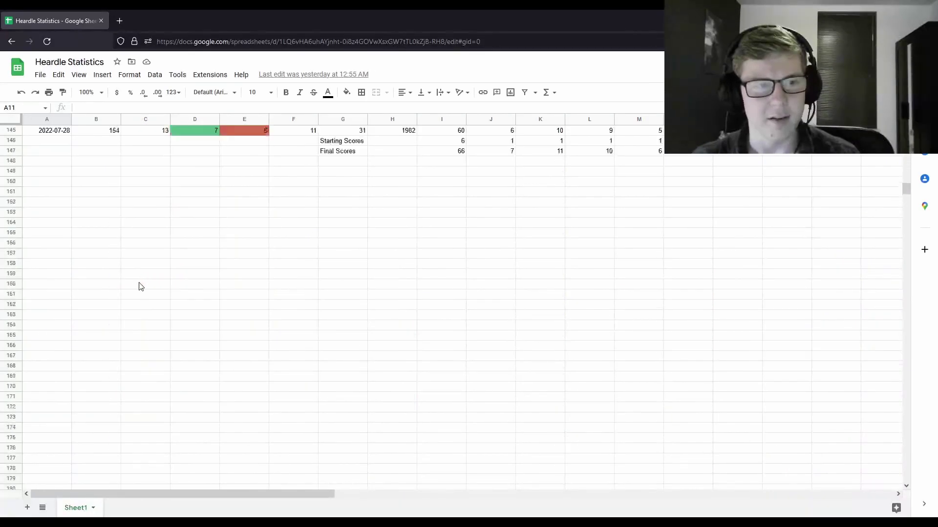
scroll(140, 287, "up", 20)
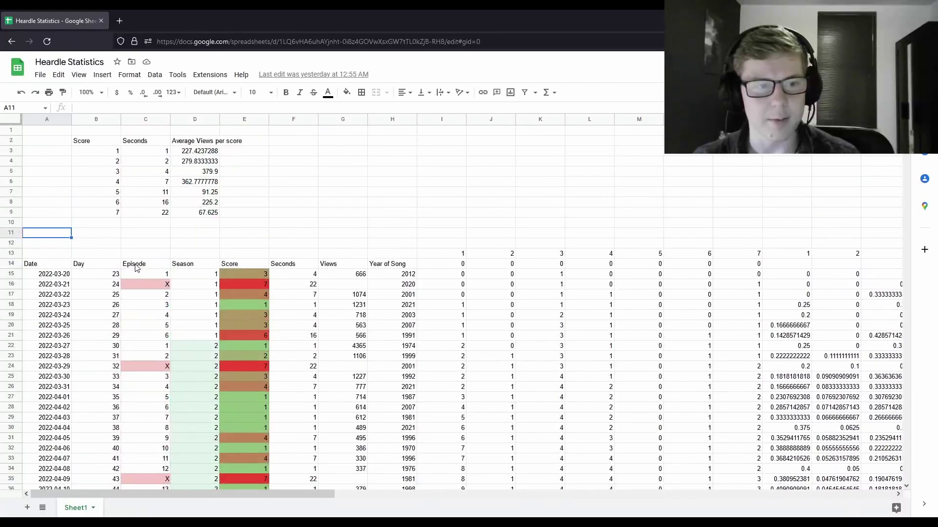
left_click(136, 268)
left_click(142, 295)
left_click(196, 315)
left_click(242, 289)
left_click(302, 284)
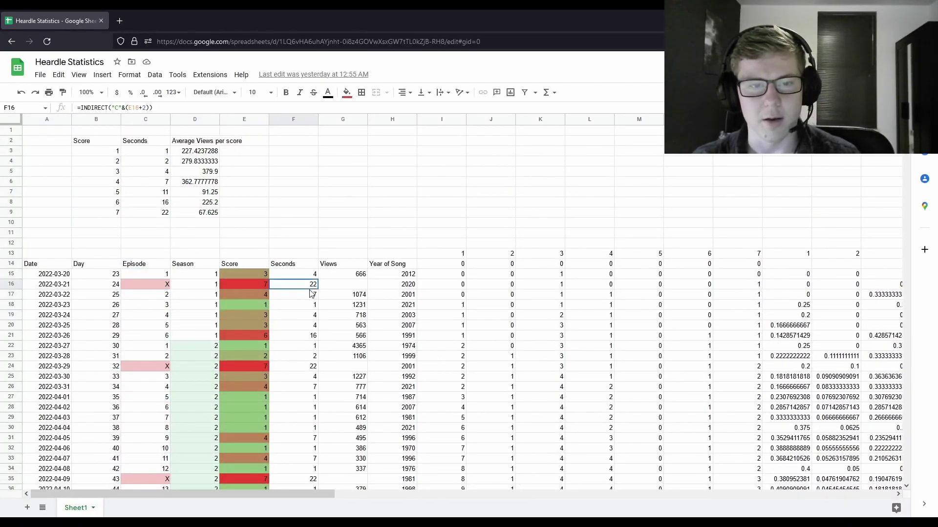
Step: Check the log's Views column and Year of Song values such as 2012
left_click(349, 285)
left_click(351, 274)
left_click(397, 274)
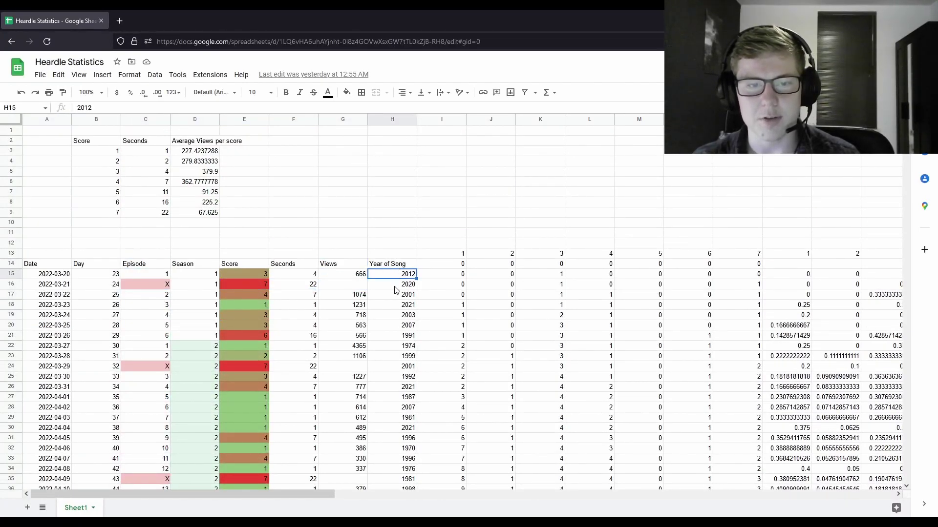
left_click(396, 287)
left_click(396, 316)
Step: Inspect row 44: the red-filled date A44, score E44 and season D44
scroll(313, 348, "down", 4)
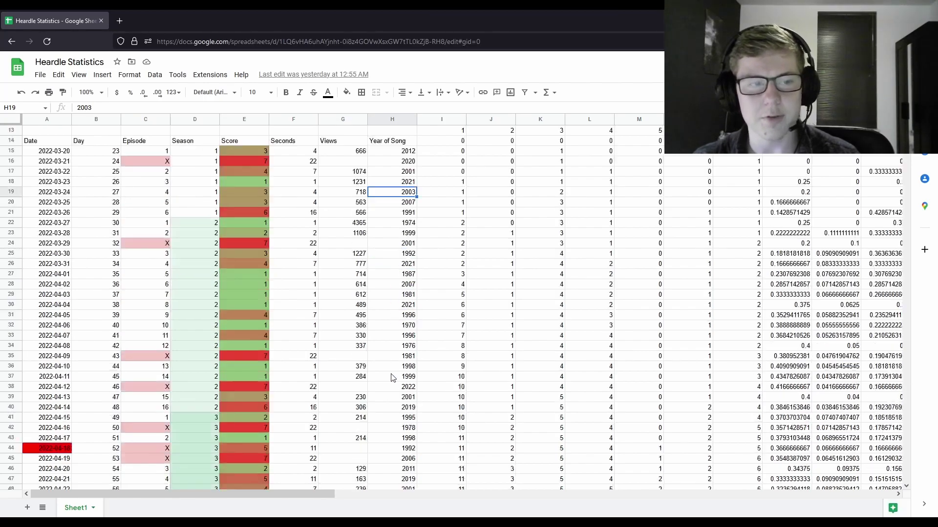
scroll(225, 316, "up", 3)
scroll(200, 318, "down", 4)
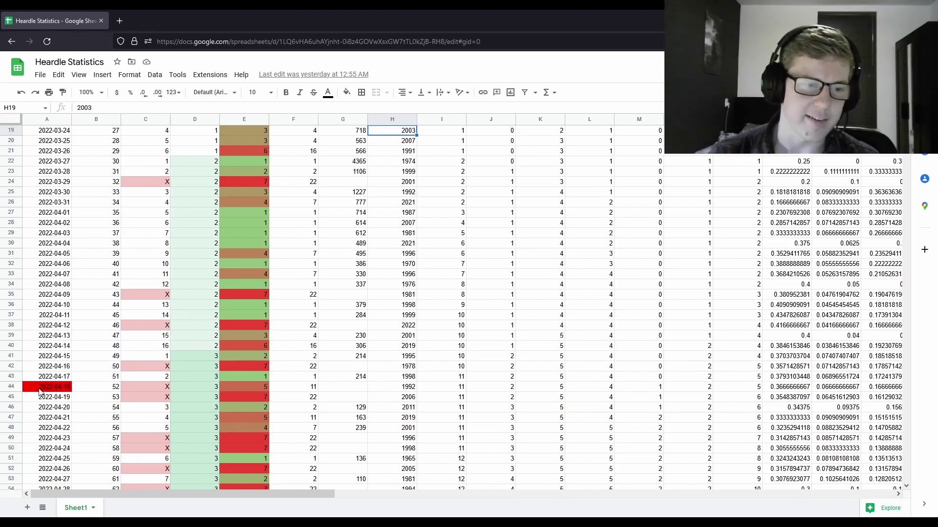
left_click(41, 389)
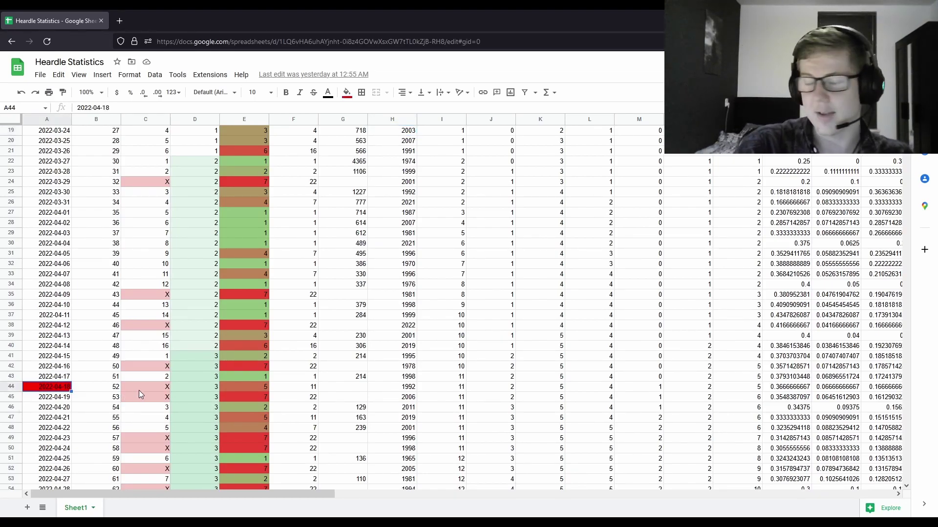
scroll(152, 393, "down", 2)
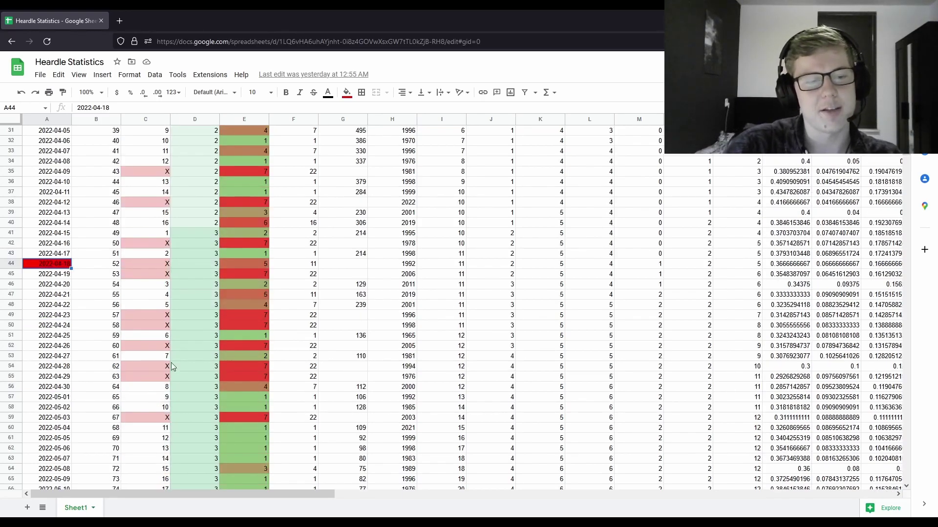
left_click(236, 324)
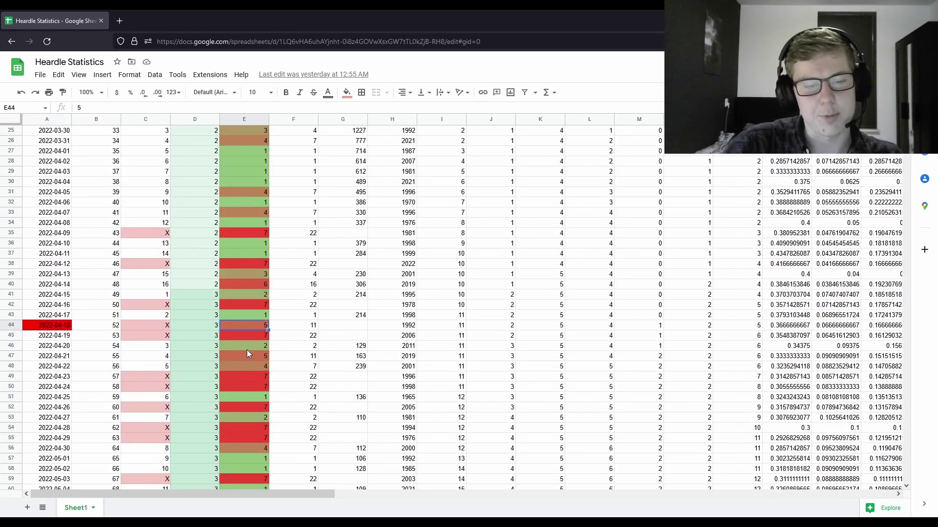
left_click(183, 327)
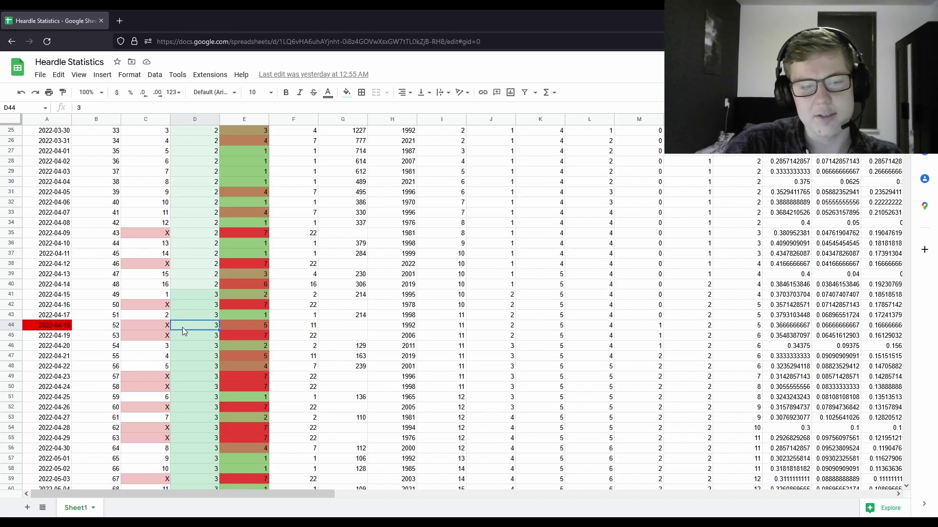
Step: Inspect the episode value in C43 and the missed-episode X in C44
left_click(152, 315)
left_click(148, 324)
left_click(150, 315)
left_click(150, 325)
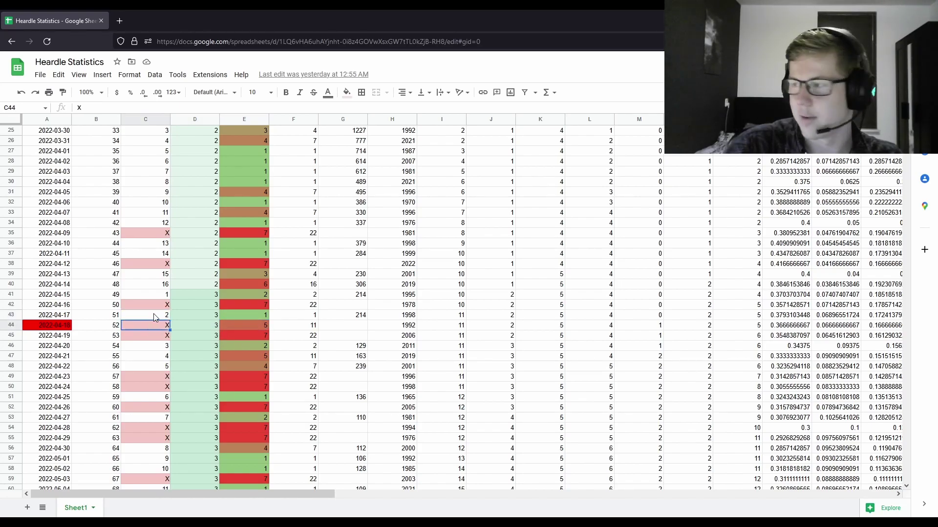
left_click(154, 315)
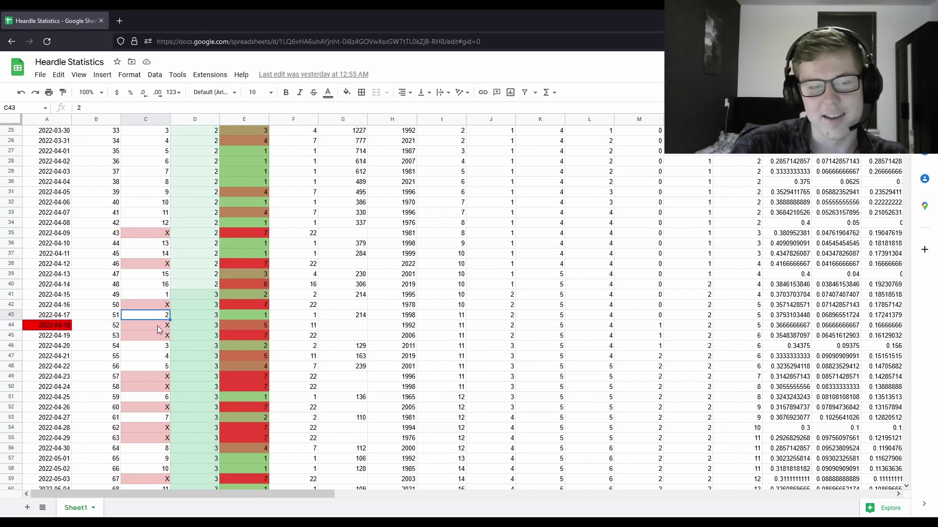
left_click(157, 326)
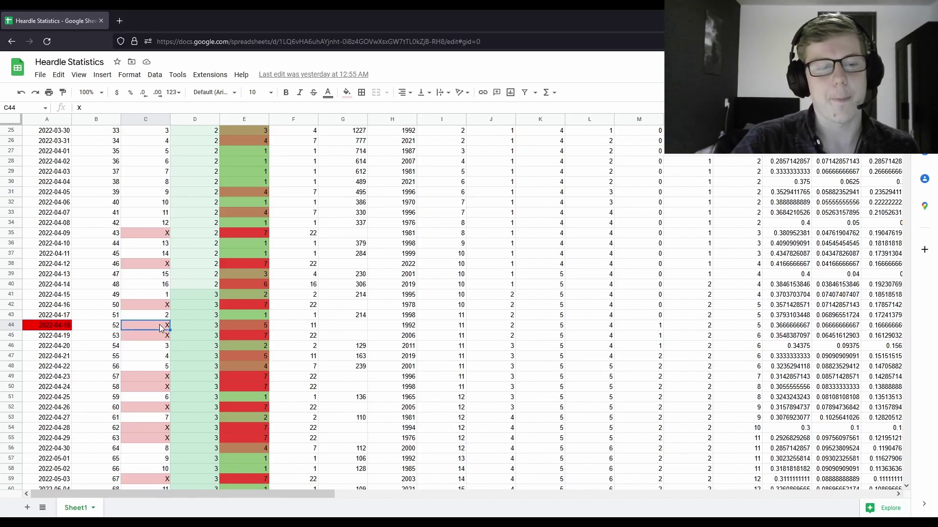
Step: Check the day number in B44 and the X entries in C44 and C45
left_click(51, 329)
left_click(87, 325, "shift")
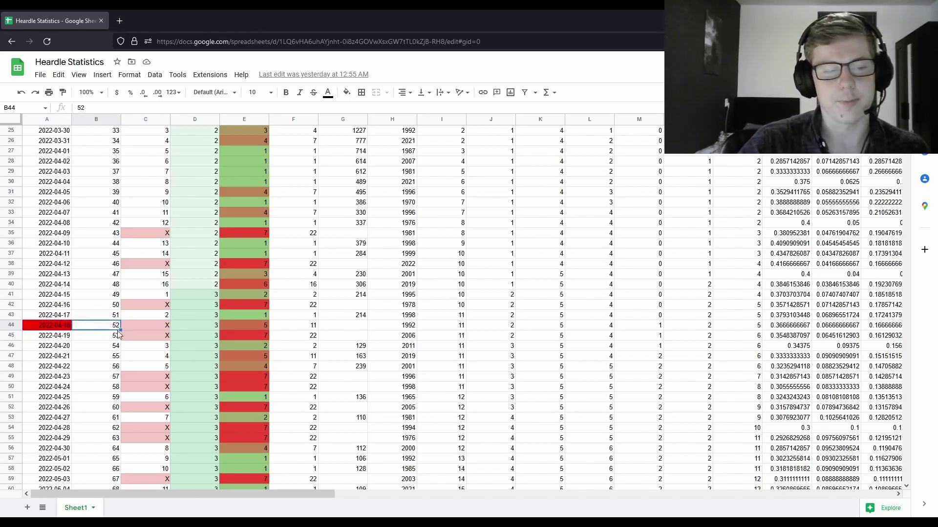
left_click(131, 329)
left_click(139, 333)
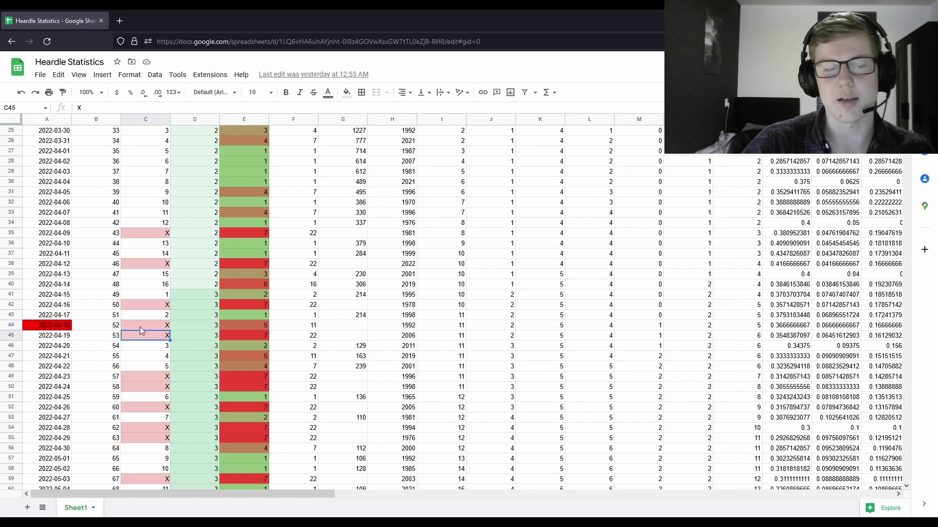
left_click(140, 326)
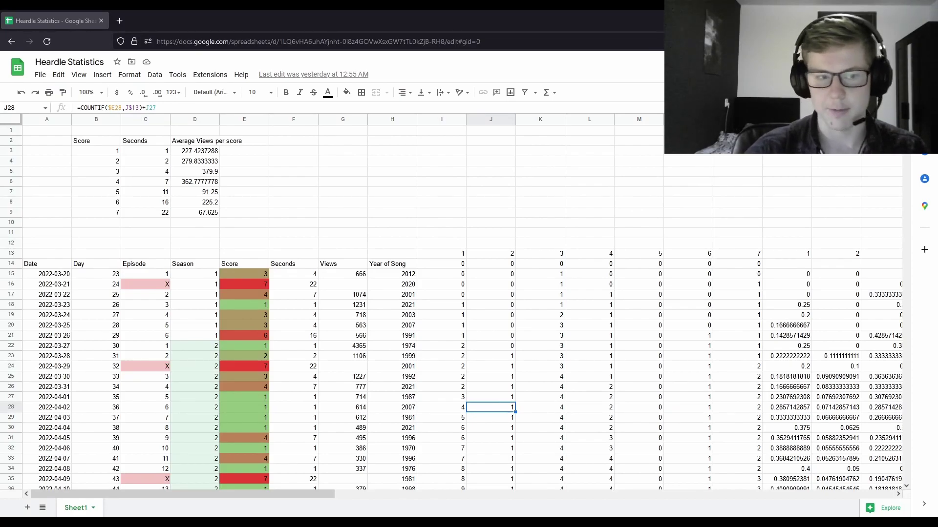
Step: Inspect the missed episode X in C24 and the score of 7 in E16
scroll(342, 303, "down", 4)
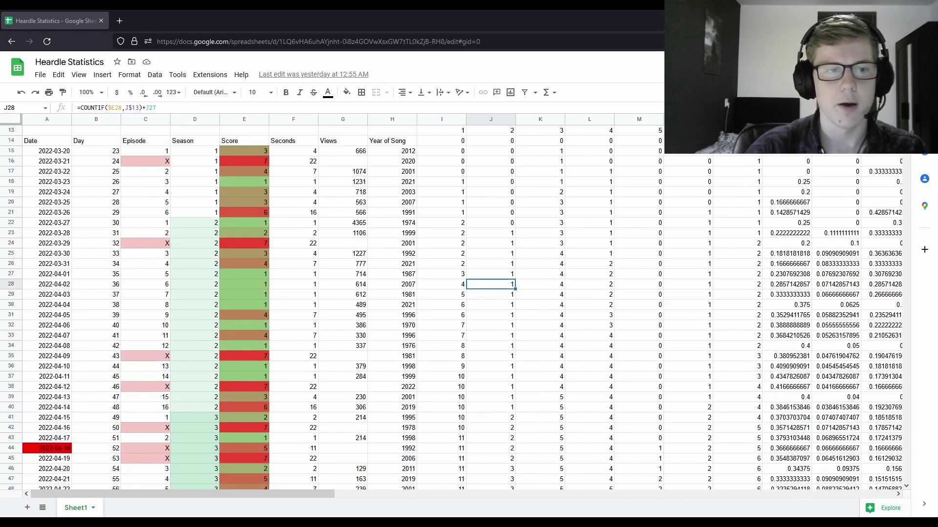
left_click(146, 243)
scroll(166, 360, "down", 20)
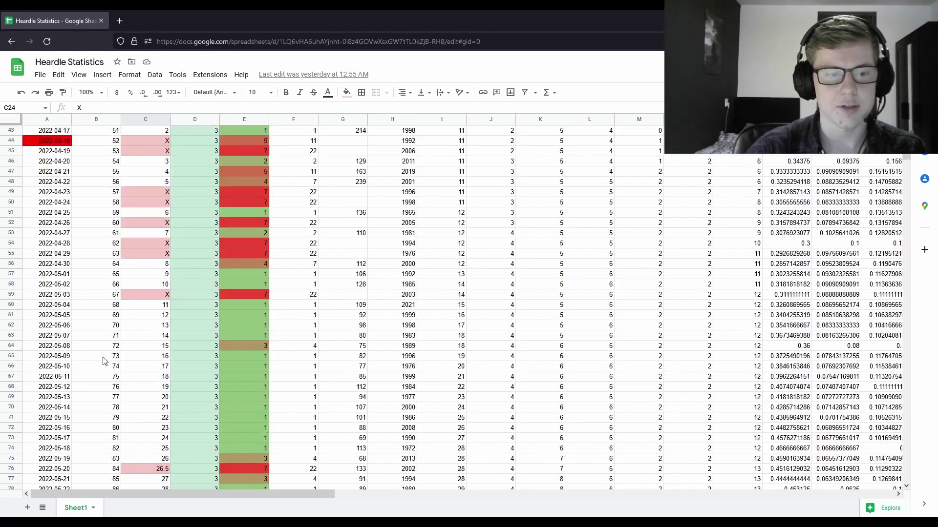
scroll(166, 360, "up", 20)
left_click(237, 286)
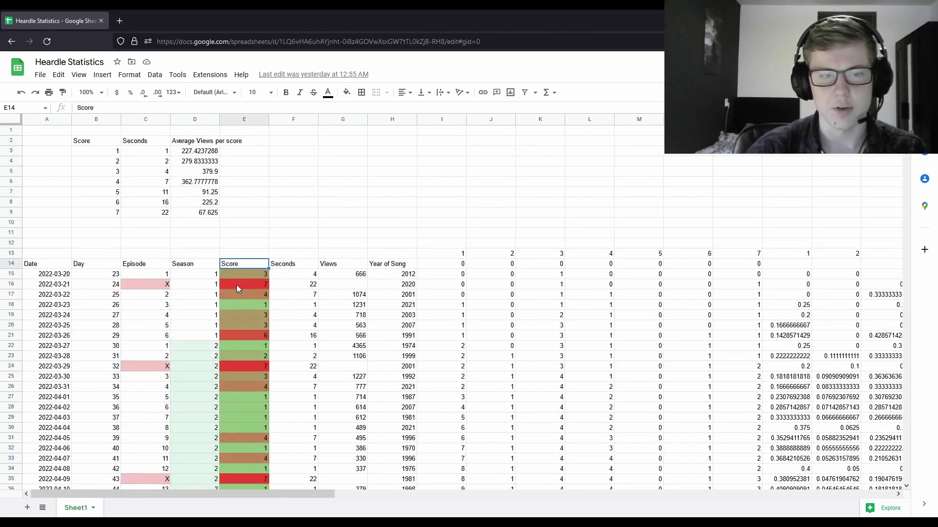
Step: Scroll to the count table and select I145:O145 and Starting Scores I146:O146 to see their sums
scroll(237, 342, "down", 2)
scroll(237, 354, "down", 20)
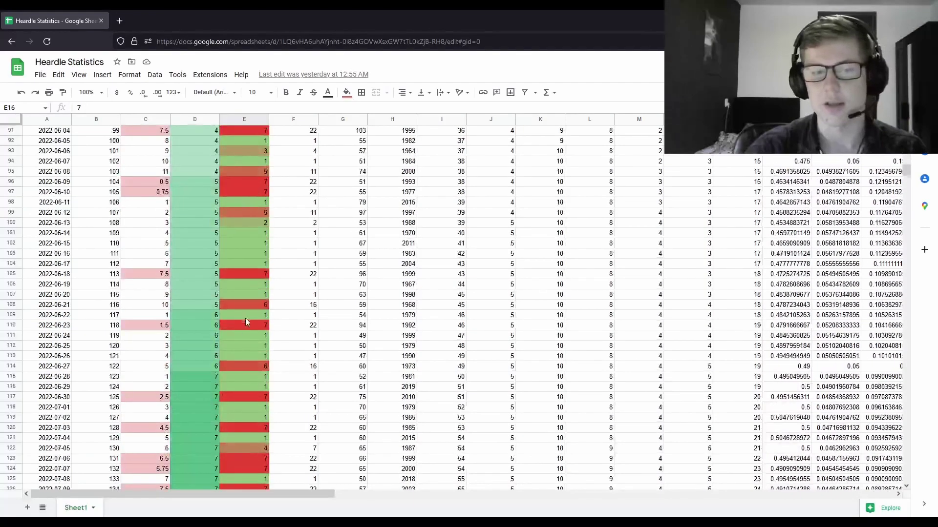
scroll(244, 332, "up", 8)
scroll(242, 327, "down", 12)
scroll(245, 323, "up", 20)
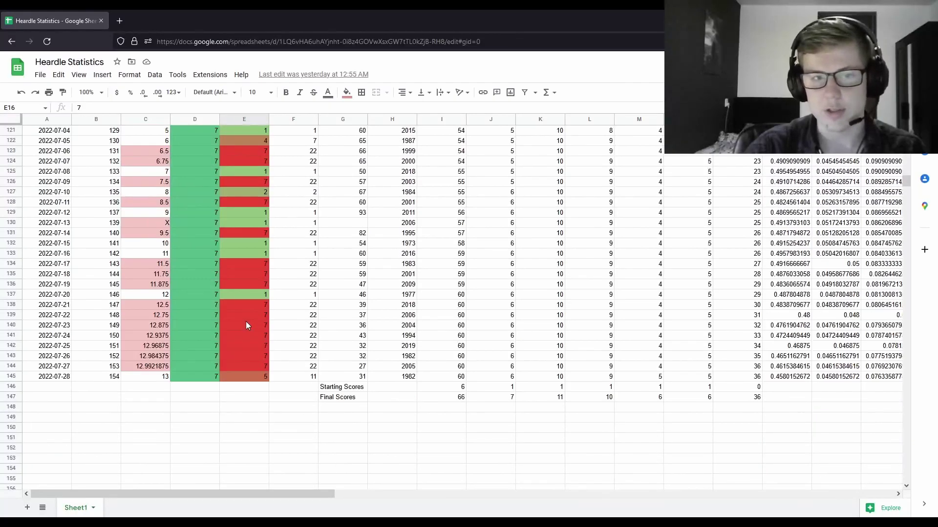
scroll(249, 323, "up", 20)
scroll(249, 323, "down", 20)
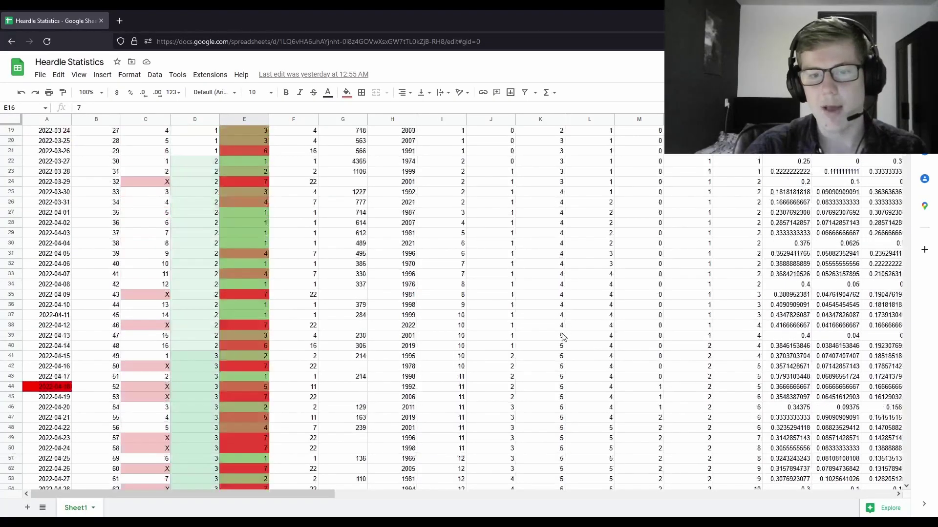
scroll(556, 260, "up", 20)
scroll(556, 260, "down", 20)
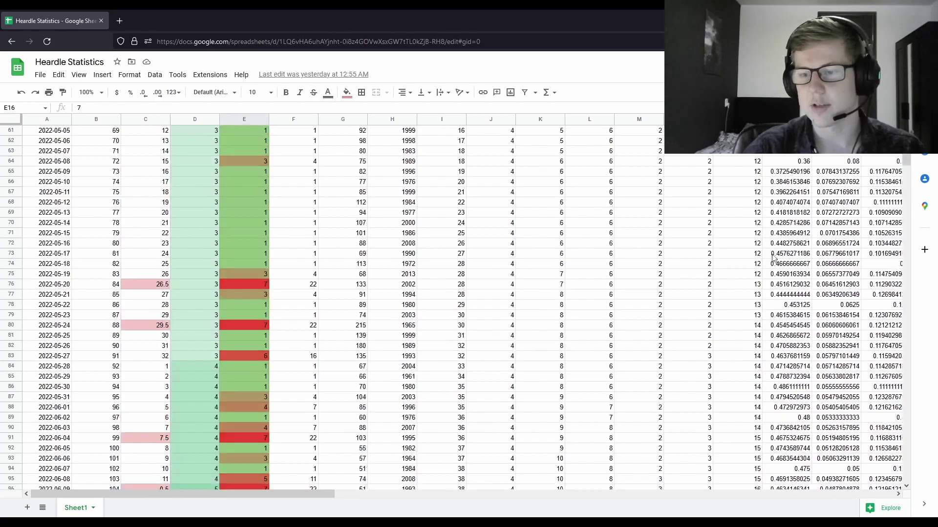
scroll(554, 399, "down", 20)
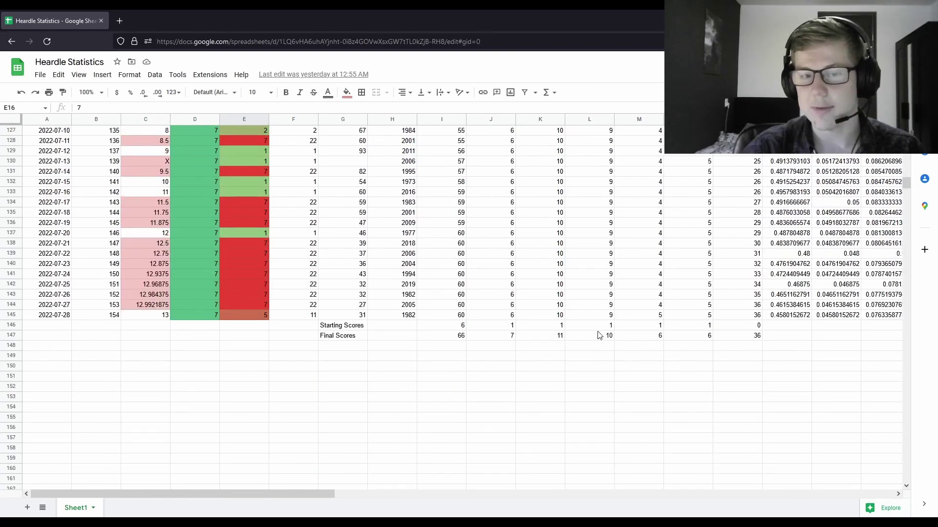
scroll(292, 483, "right", 3)
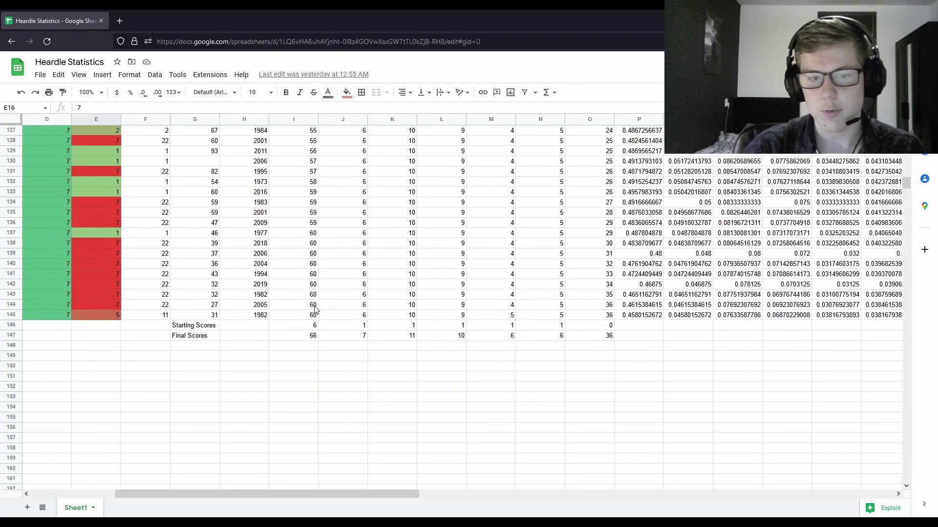
left_click_drag(292, 317, 609, 320)
left_click(597, 326)
left_click_drag(284, 326, 582, 327)
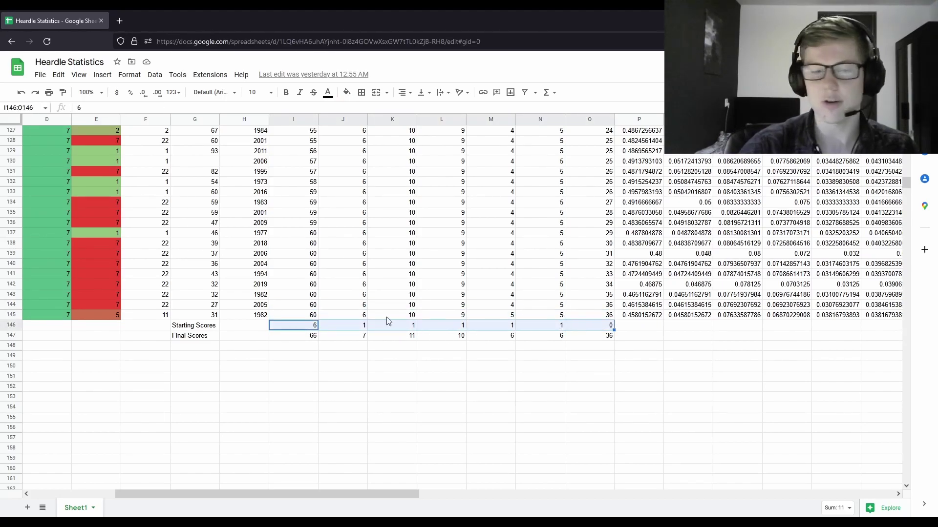
Step: Inspect the COUNTIF formulas in J145–N145 and the starting score 0 in O146
left_click_drag(295, 316, 604, 318)
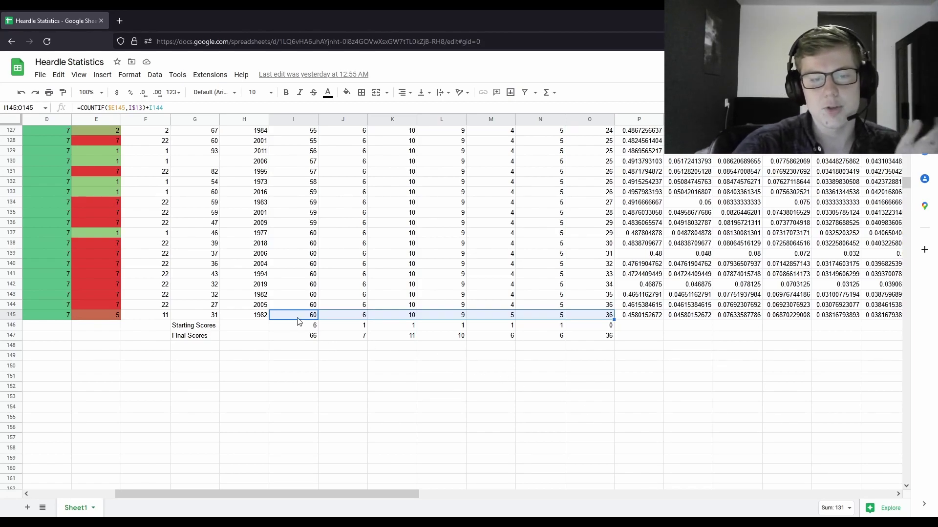
left_click(361, 318)
left_click(389, 319)
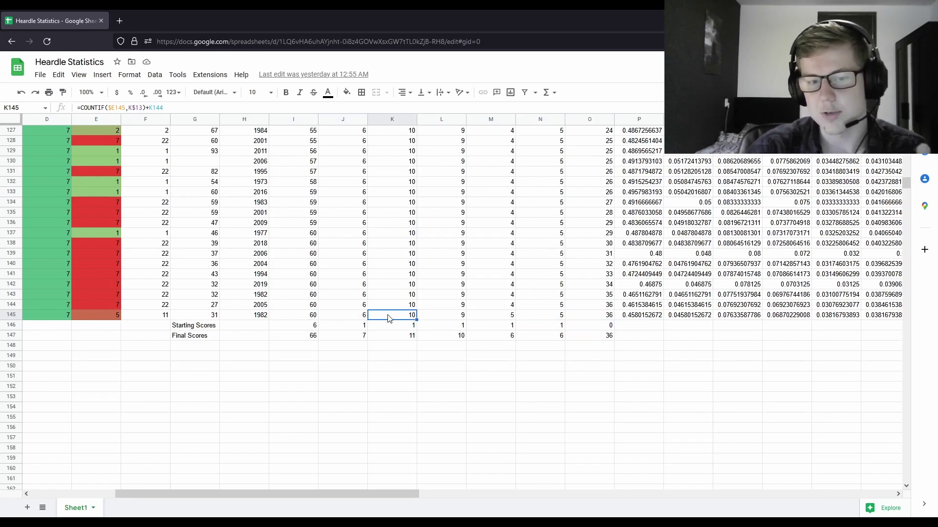
left_click(450, 317)
left_click(505, 319)
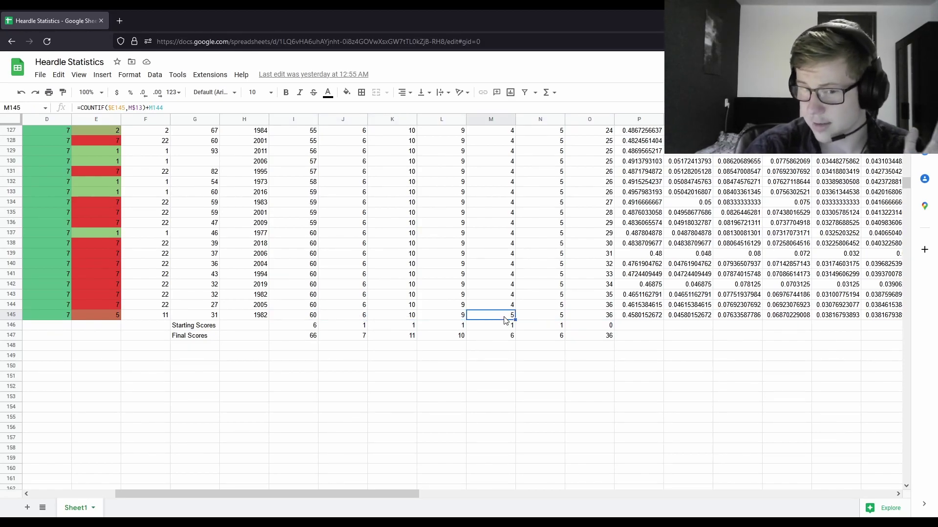
left_click(528, 318)
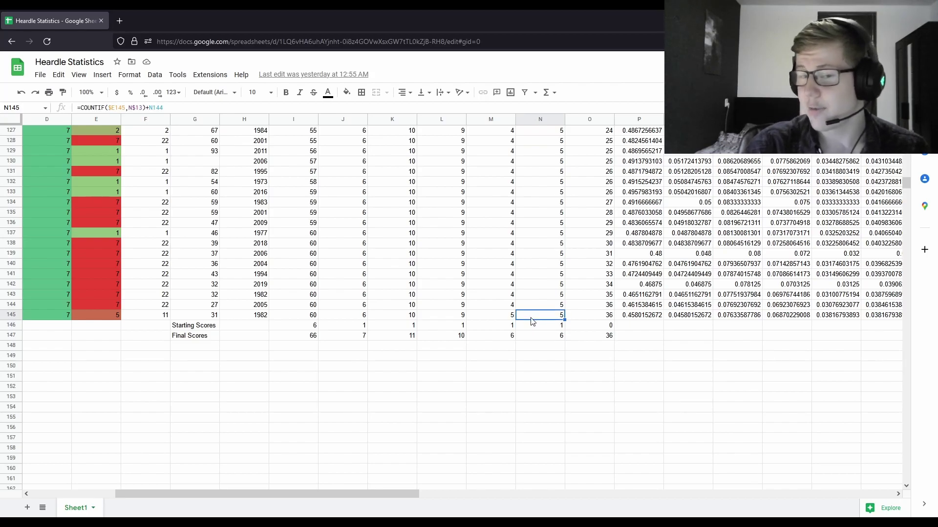
left_click(587, 328)
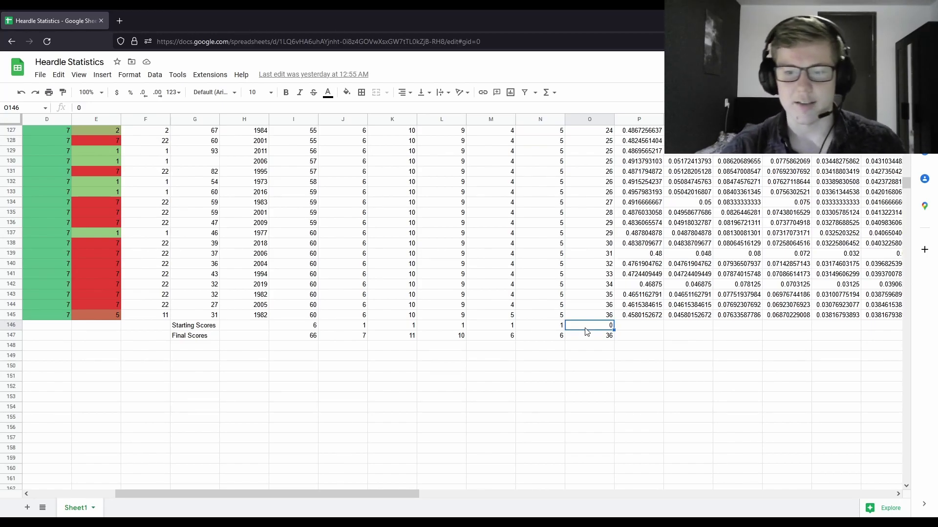
Step: Scroll right to columns V–AH to show the charts, then select A39 and Y29
scroll(586, 332, "up", 4)
scroll(584, 364, "down", 2)
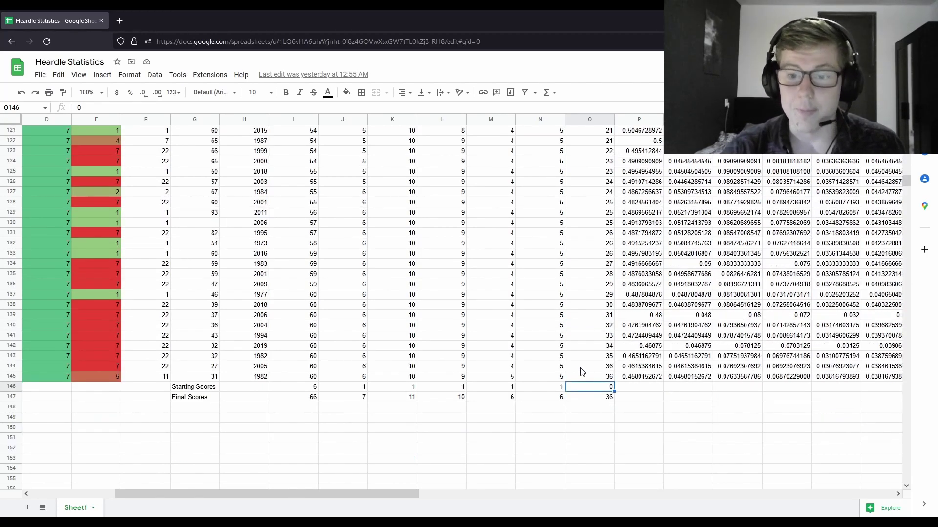
scroll(582, 372, "up", 2)
scroll(582, 372, "down", 2)
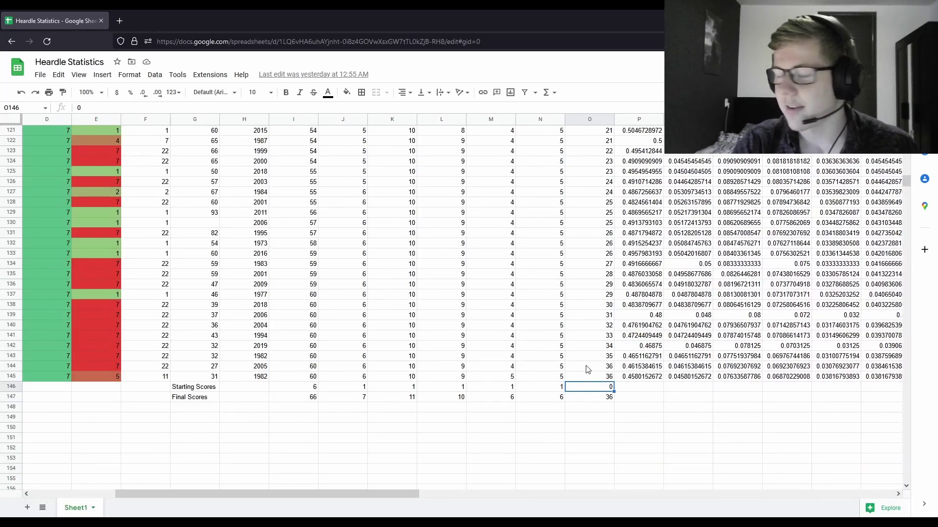
scroll(587, 369, "up", 20)
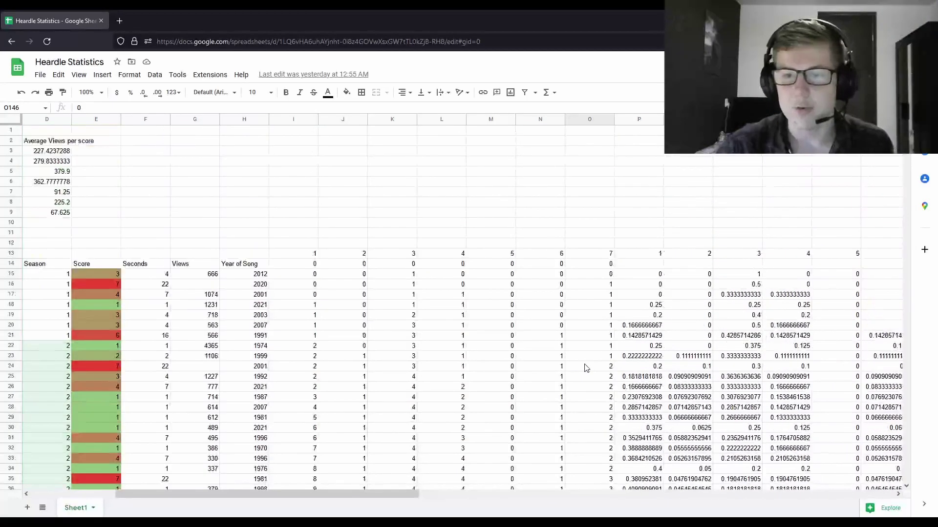
left_click_drag(338, 494, 754, 497)
scroll(643, 420, "down", 6)
scroll(643, 420, "up", 3)
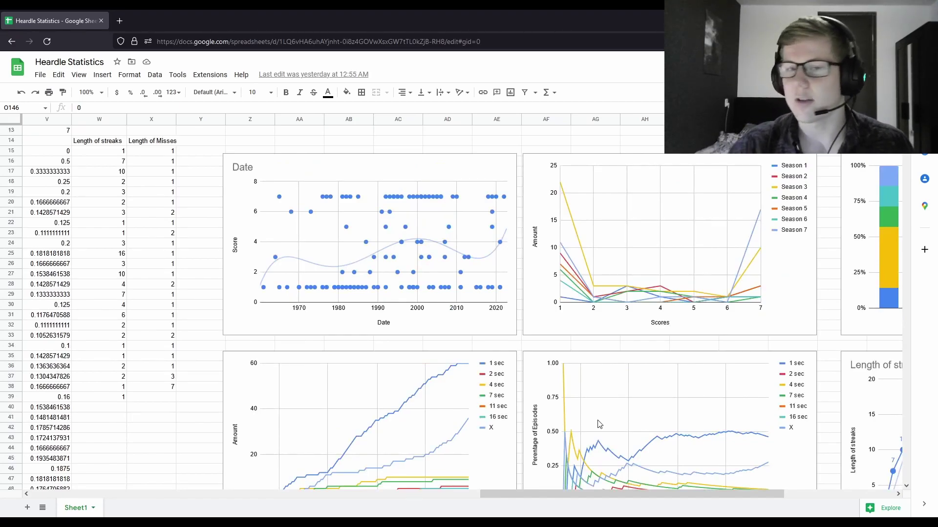
left_click(10, 397)
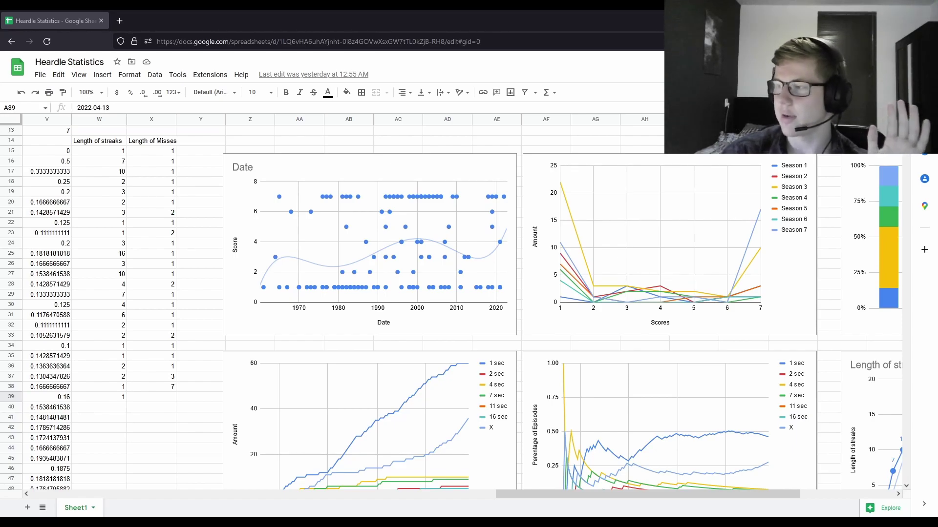
left_click(200, 294)
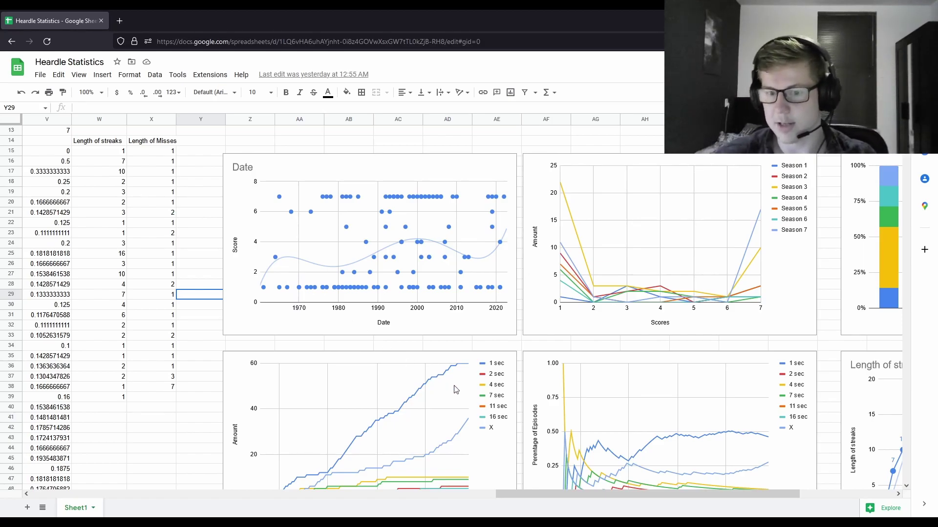
Step: Select the season line chart and stacked bar chart, read each season's X percentage, then deselect
left_click_drag(566, 494, 660, 494)
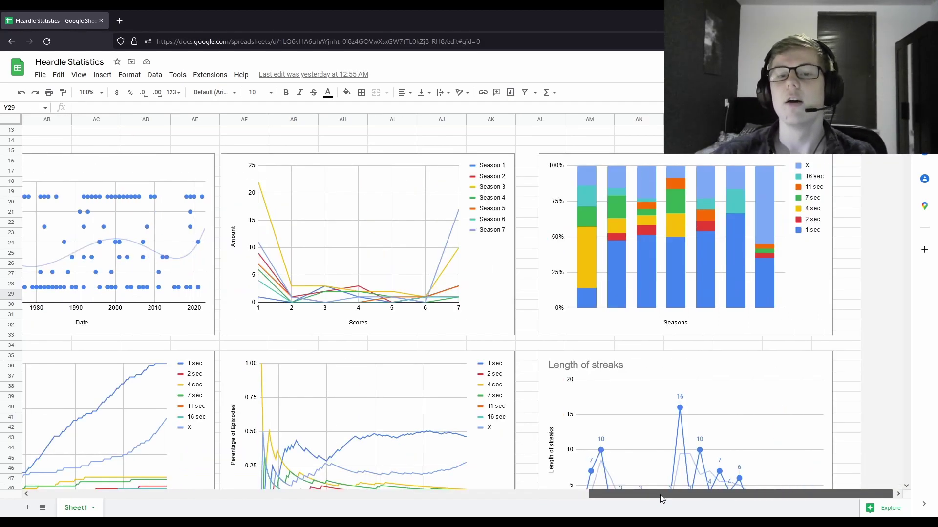
left_click(420, 290)
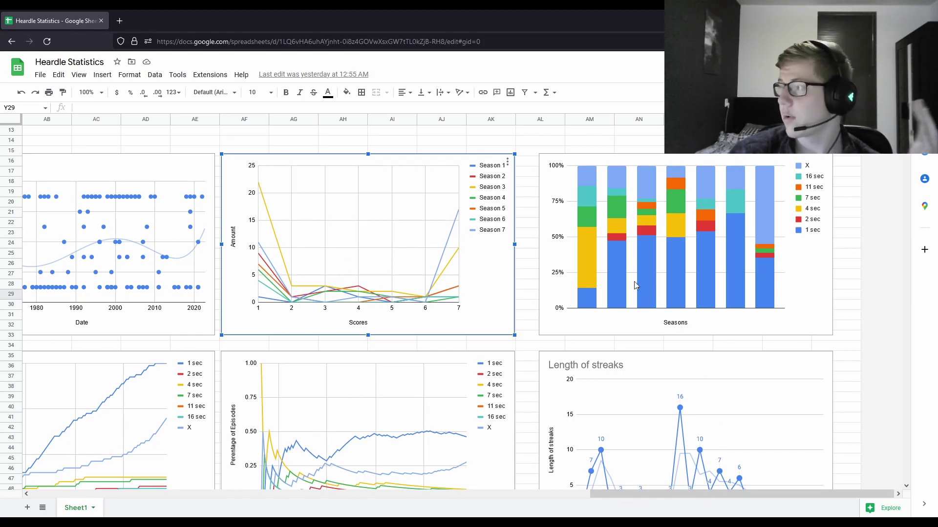
left_click(617, 199)
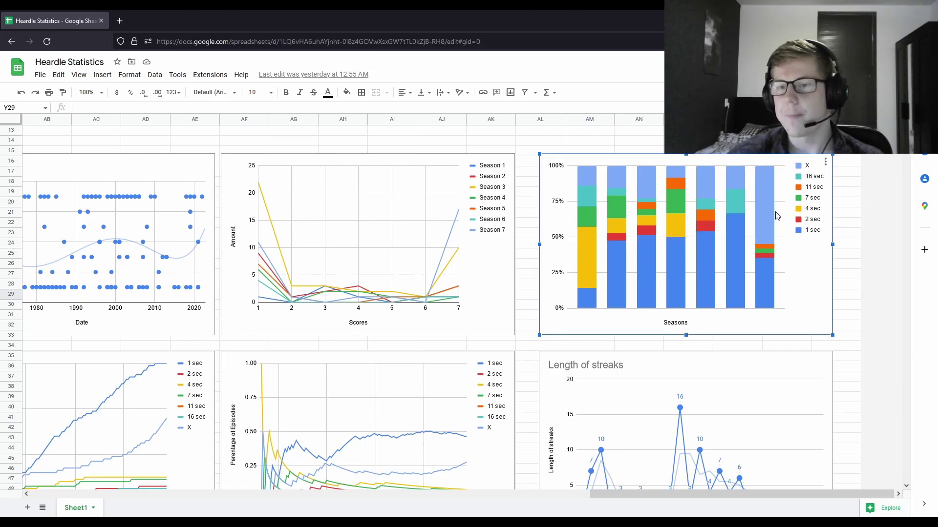
mouse_move(756, 183)
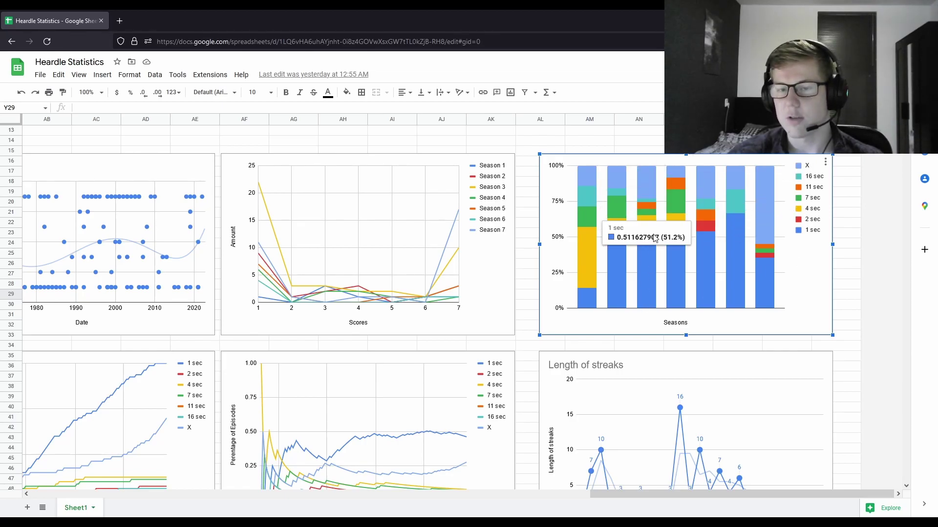
mouse_move(650, 197)
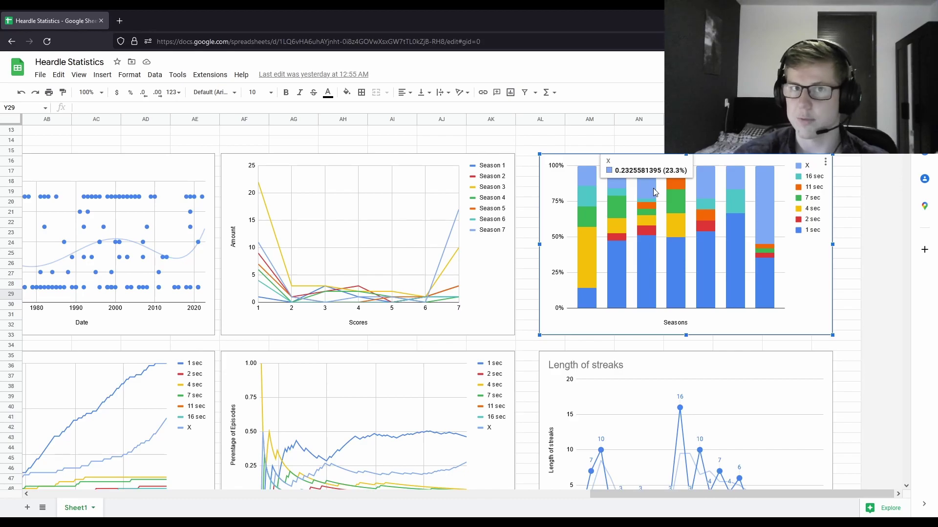
mouse_move(766, 202)
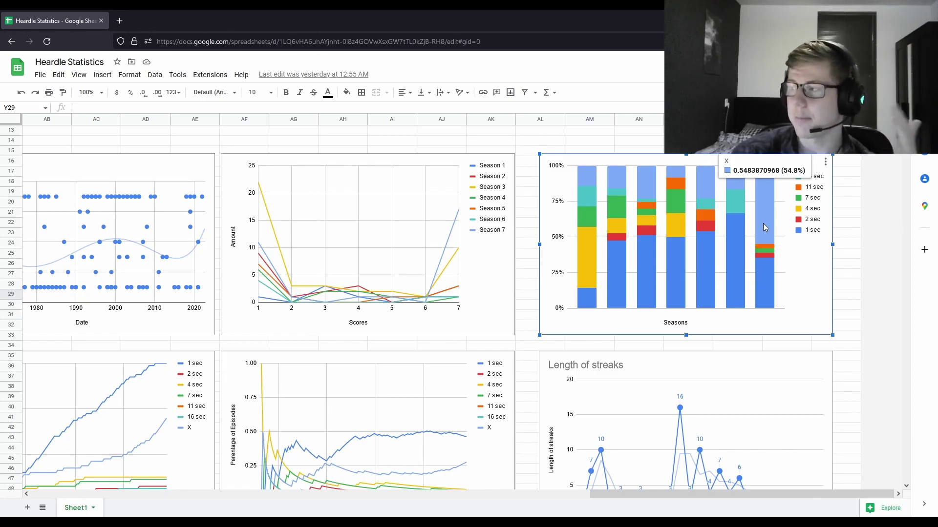
key("Escape")
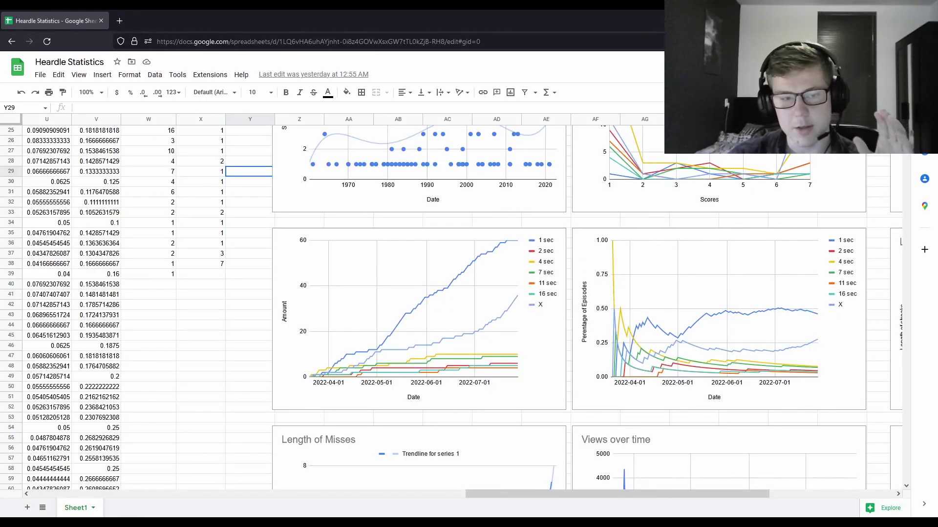
Step: Select the cumulative Amount chart from cell Y48, then deselect it
left_click(234, 368)
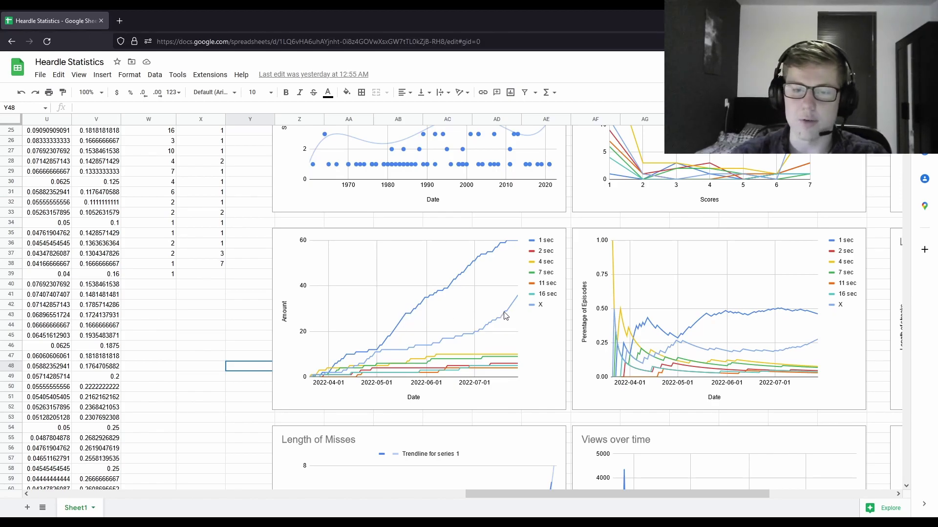
left_click(344, 374)
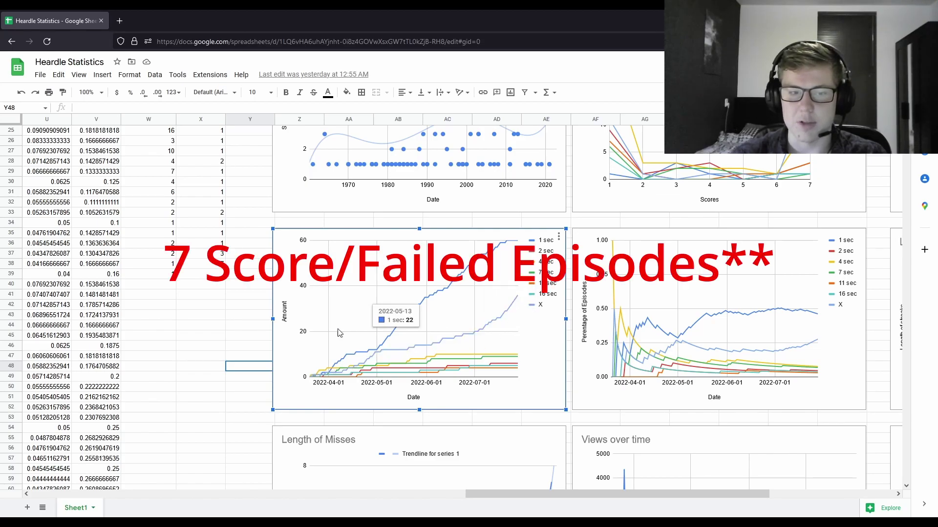
left_click(235, 323)
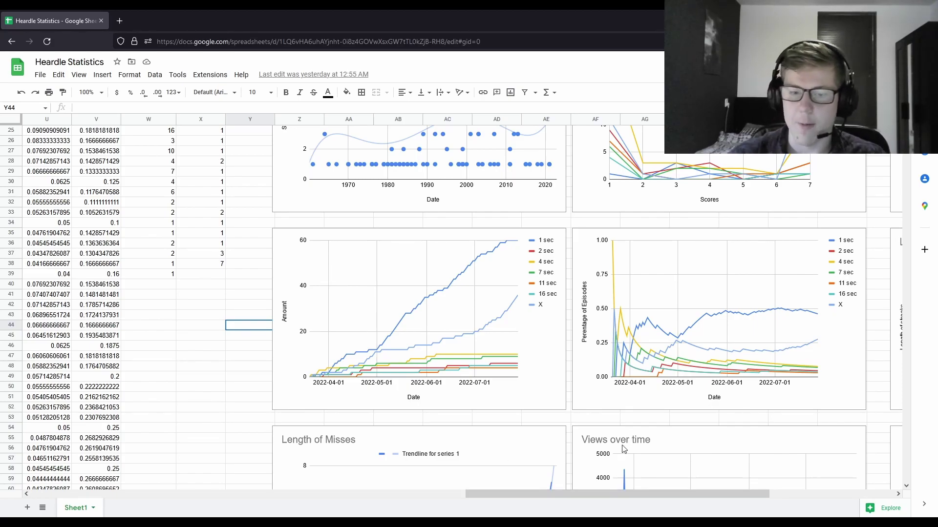
Step: Read the Percentage of Episodes chart's series values and bring the Length of streaks chart into view
left_click_drag(614, 494, 665, 494)
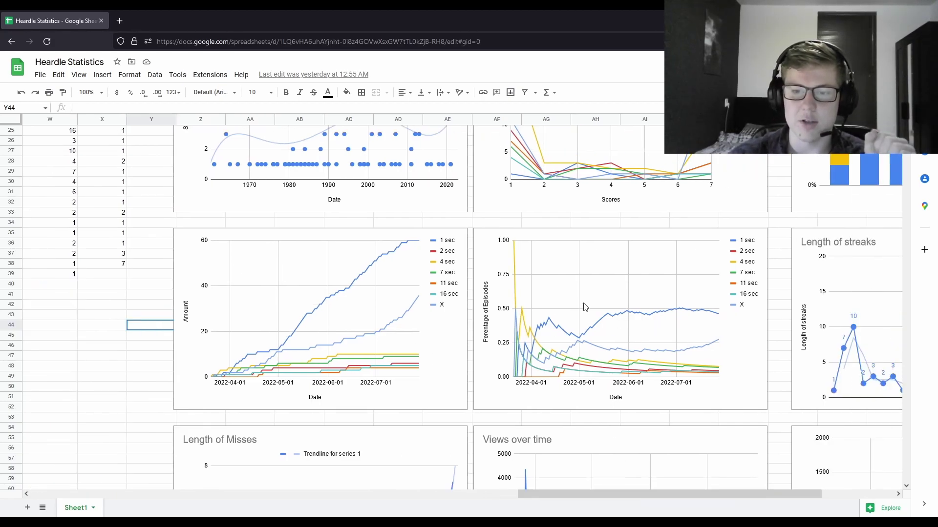
left_click(616, 322)
mouse_move(571, 348)
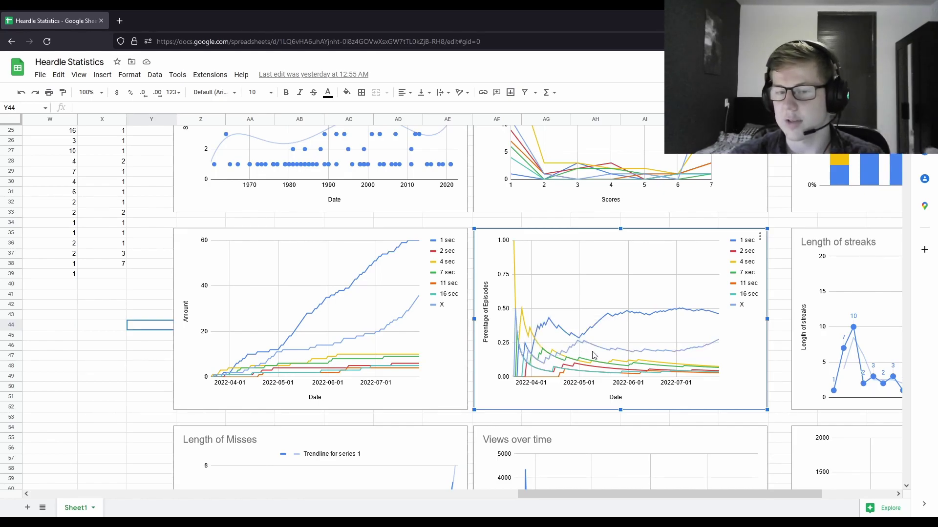
mouse_move(613, 374)
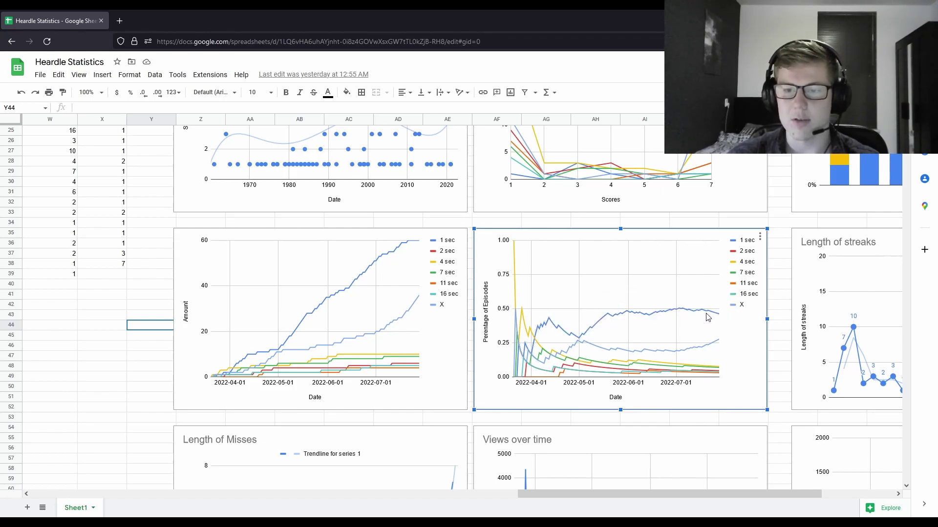
mouse_move(717, 318)
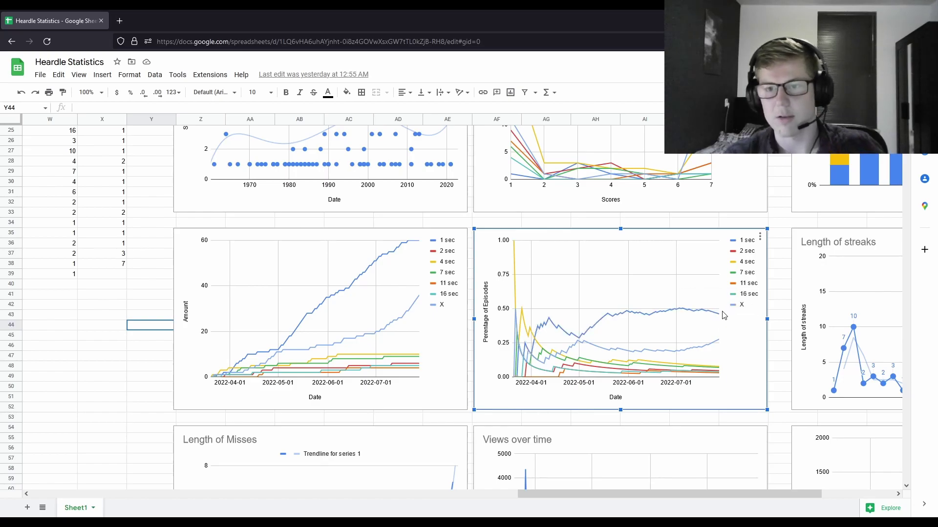
mouse_move(719, 344)
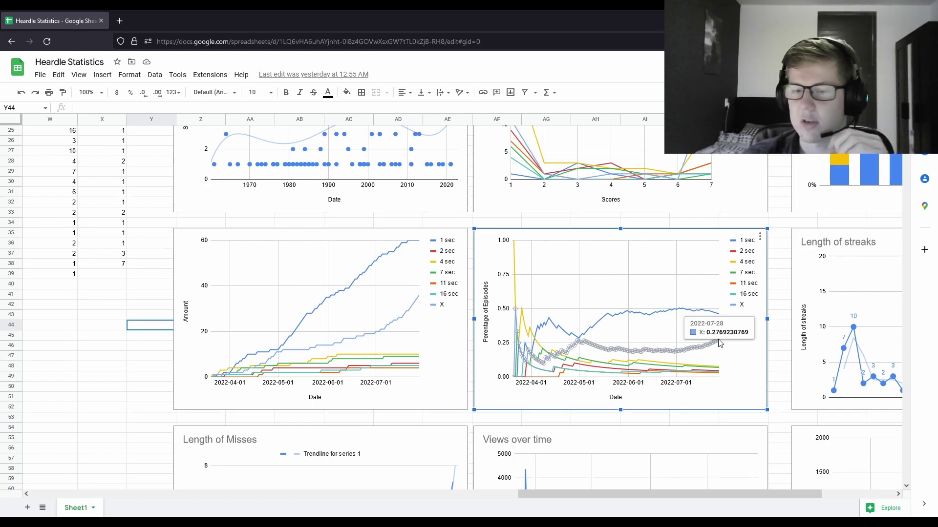
scroll(691, 469, "right", 5)
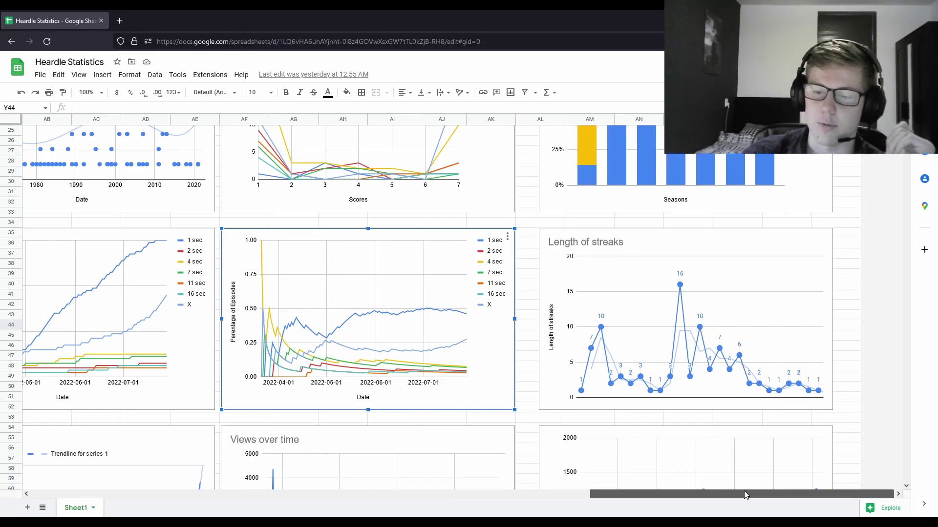
Step: Select the Length of Misses chart to review it
left_click_drag(743, 490, 593, 491)
scroll(537, 416, "down", 5)
scroll(537, 416, "up", 2)
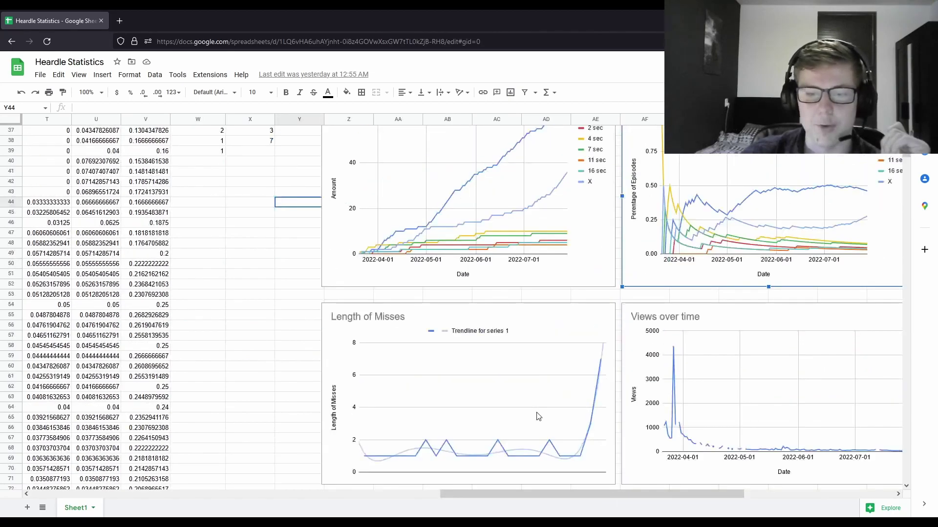
left_click(346, 288)
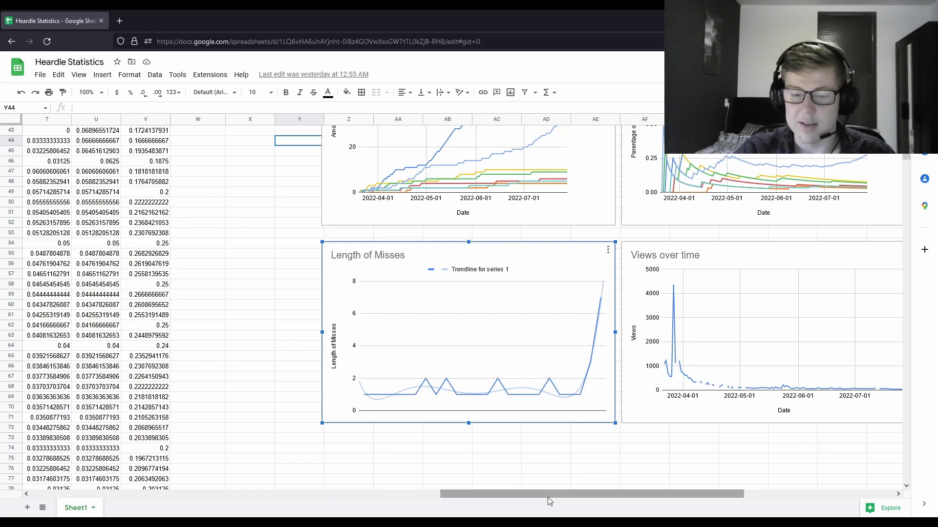
left_click_drag(547, 494, 728, 495)
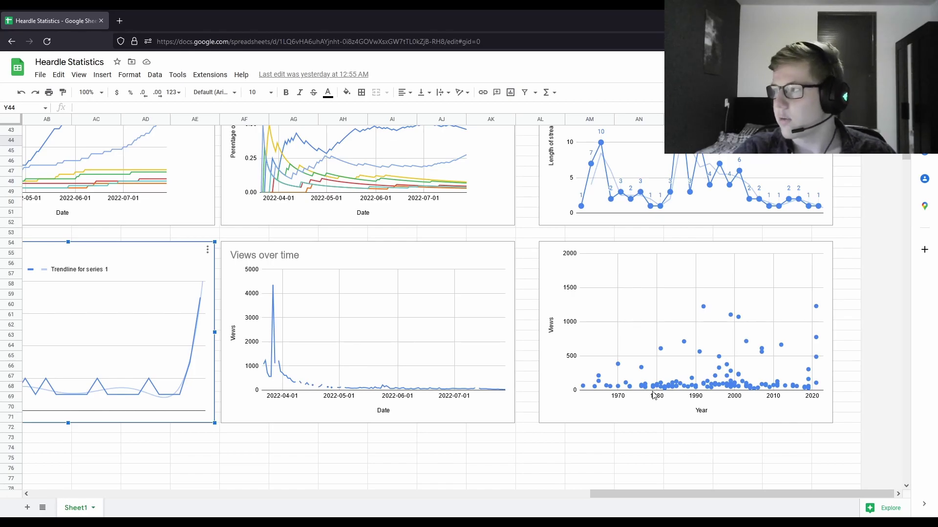
Step: Scroll down and select the Views over time chart
scroll(653, 395, "up", 6)
scroll(654, 395, "down", 4)
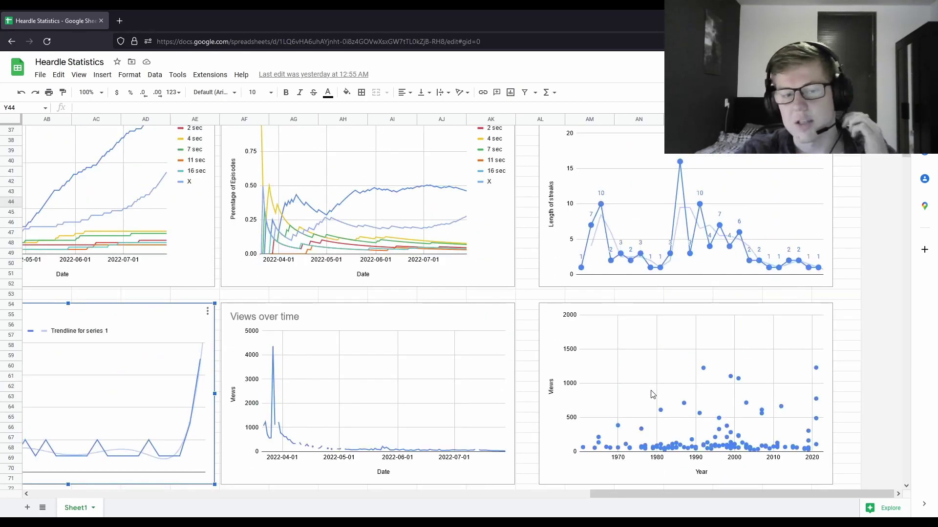
scroll(653, 394, "down", 4)
left_click_drag(630, 494, 600, 486)
scroll(559, 442, "up", 4)
scroll(559, 443, "down", 2)
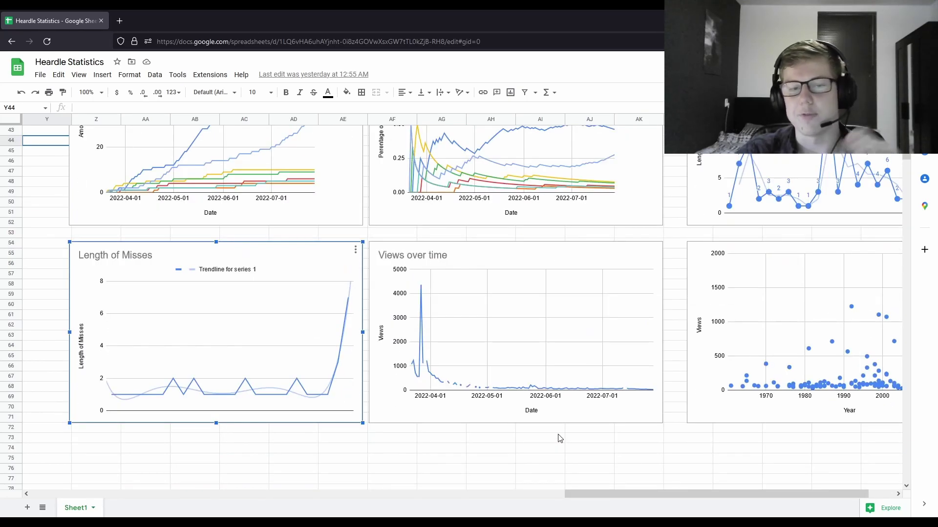
left_click(422, 301)
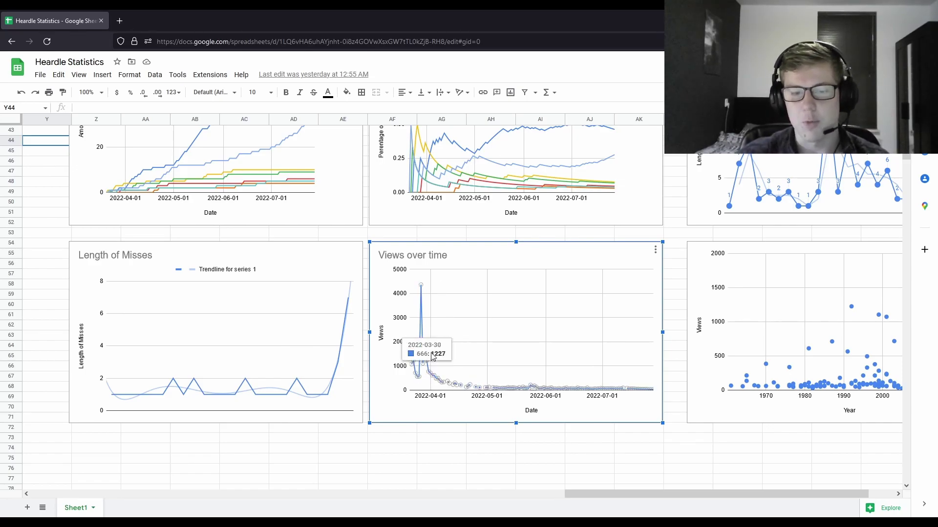
left_click_drag(624, 490, 642, 503)
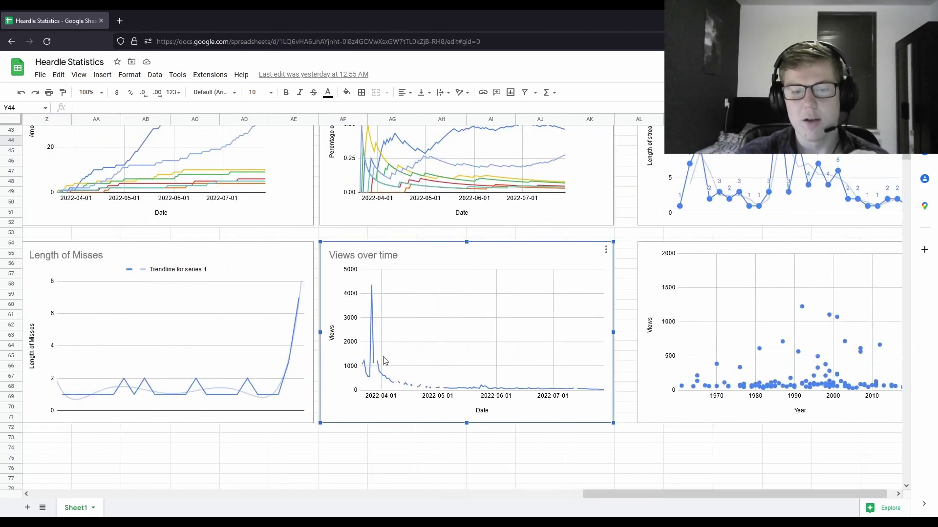
Step: Read the views values around the April 2022 spike, then select the views-by-year scatter chart
mouse_move(379, 370)
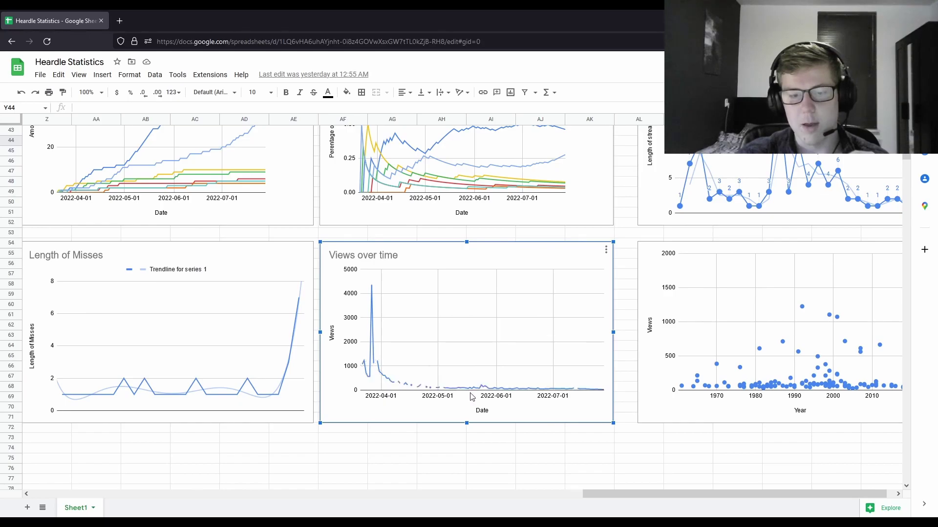
mouse_move(592, 390)
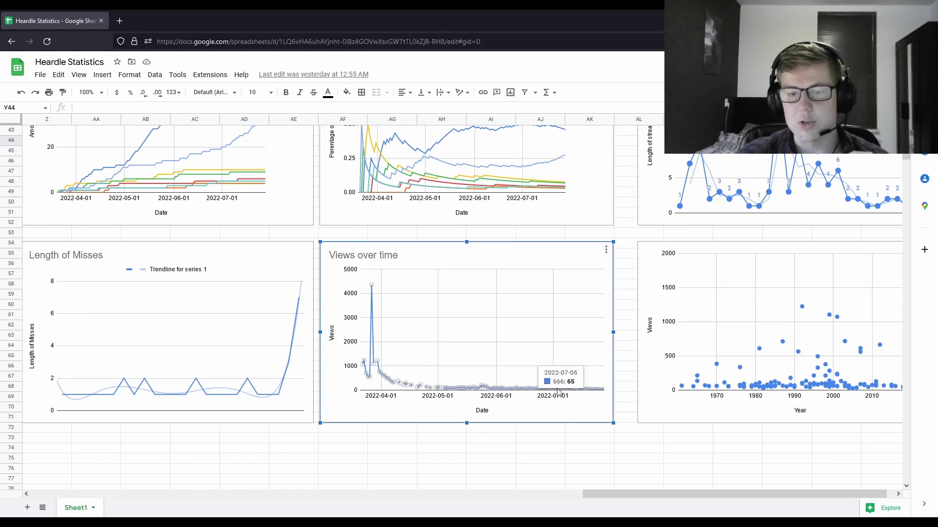
mouse_move(462, 389)
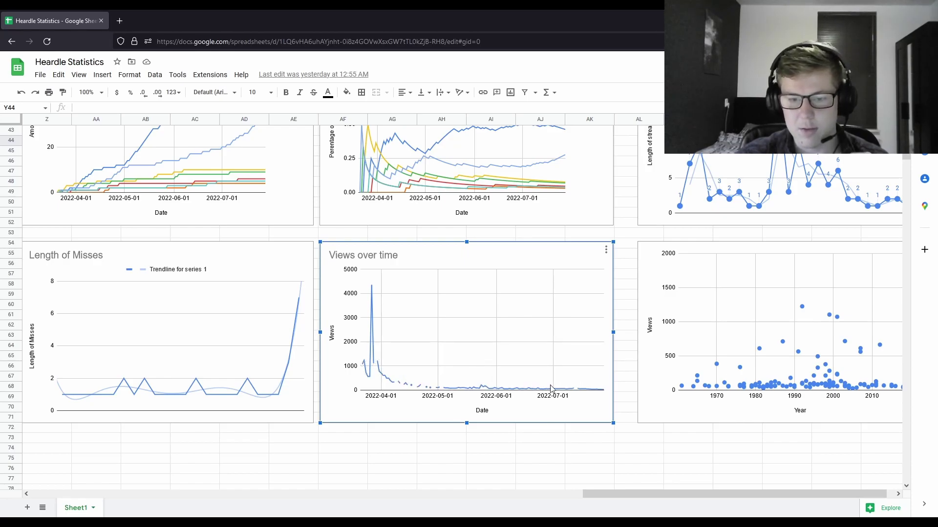
left_click_drag(672, 490, 722, 494)
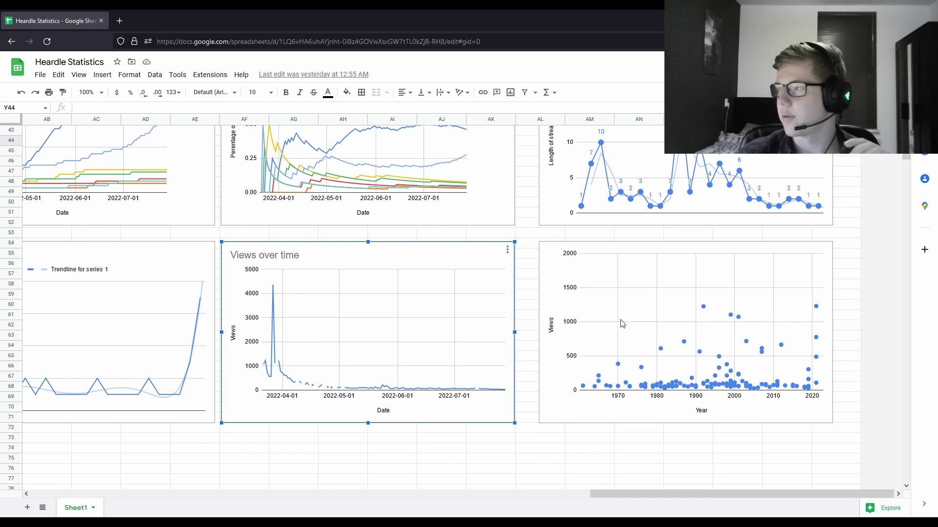
left_click(617, 347)
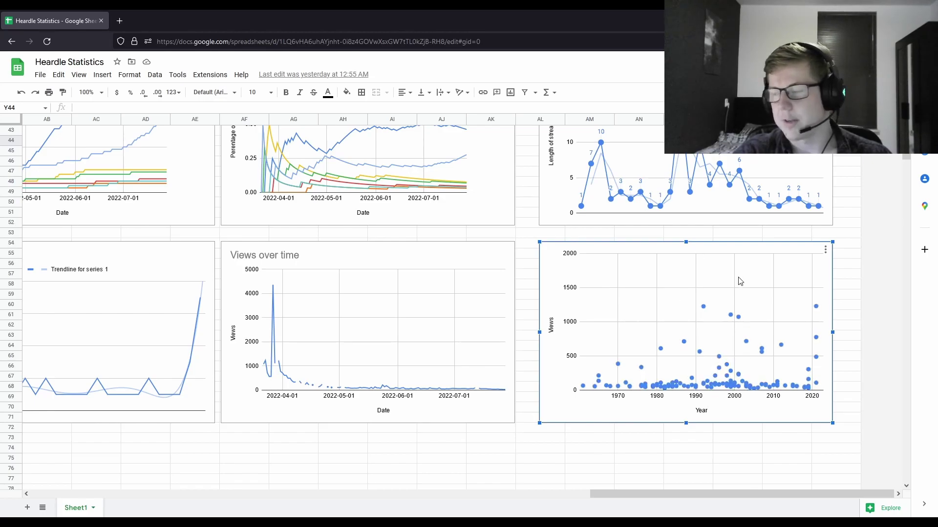
scroll(730, 482, "up", 10)
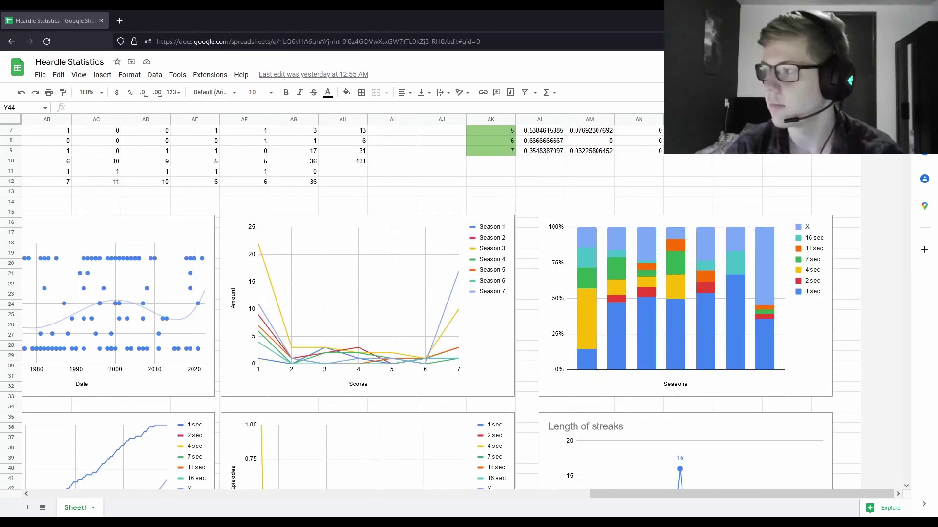
left_click(380, 183)
scroll(454, 268, "down", 10)
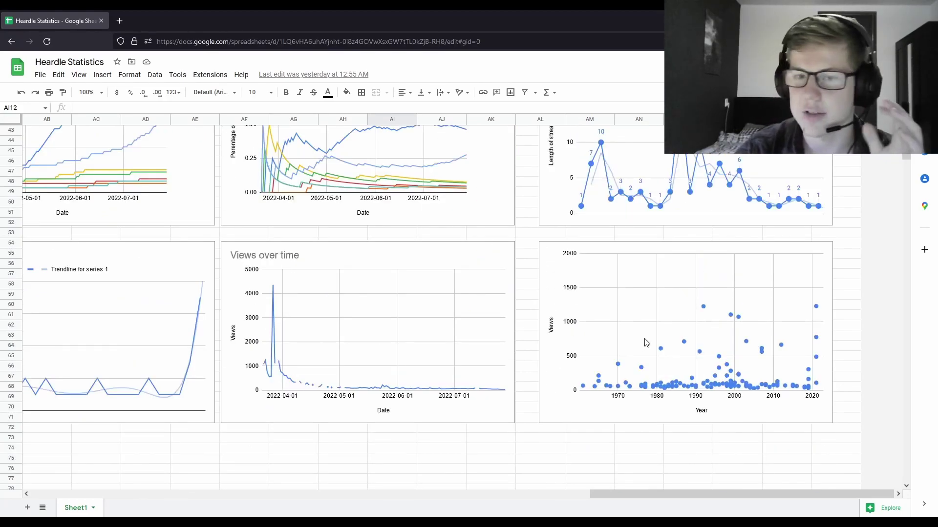
scroll(649, 342, "up", 4)
scroll(653, 340, "down", 6)
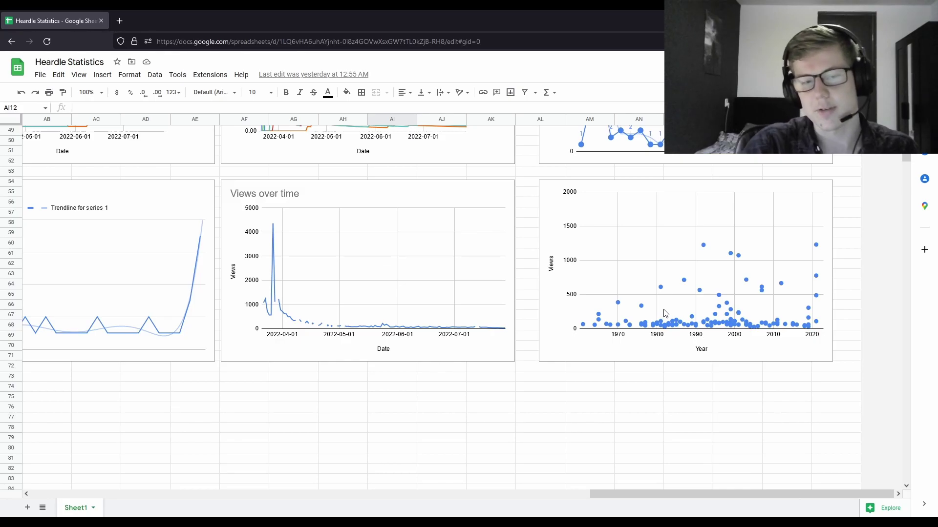
scroll(664, 312, "up", 15)
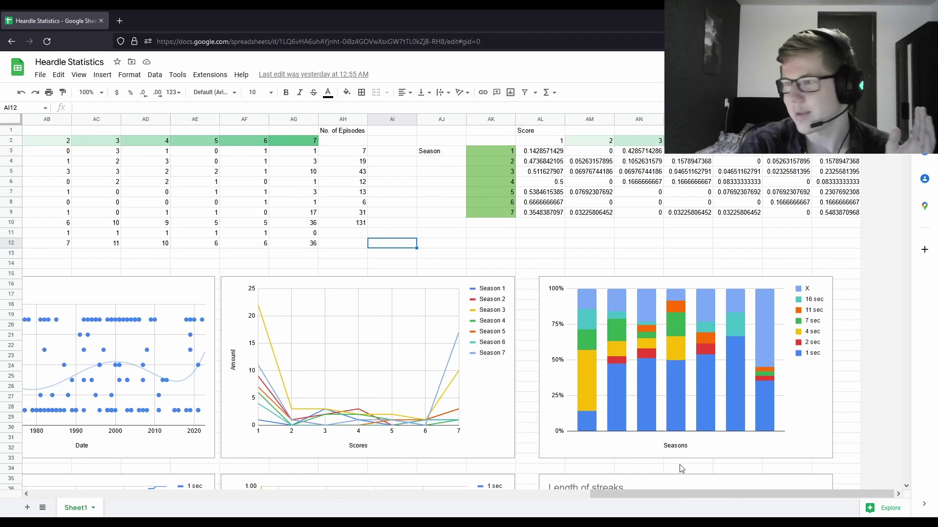
left_click(642, 312)
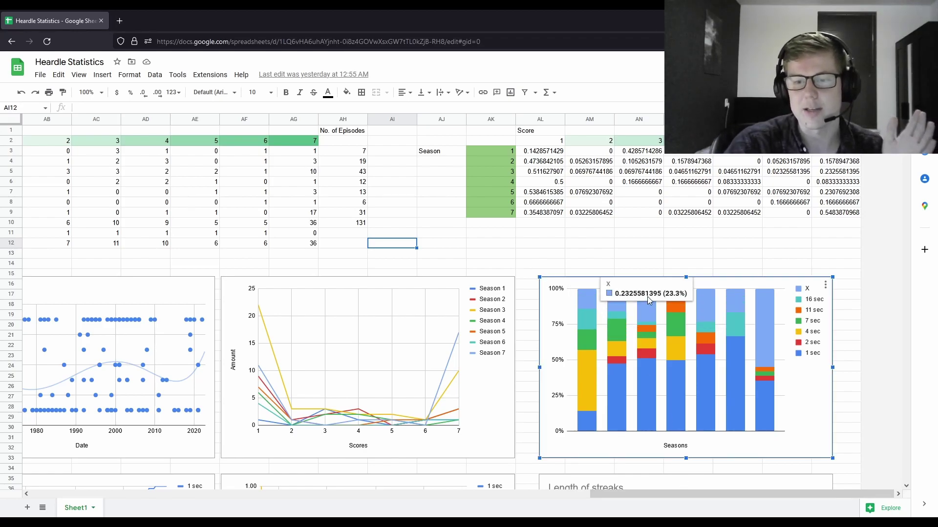
left_click_drag(651, 494, 90, 494)
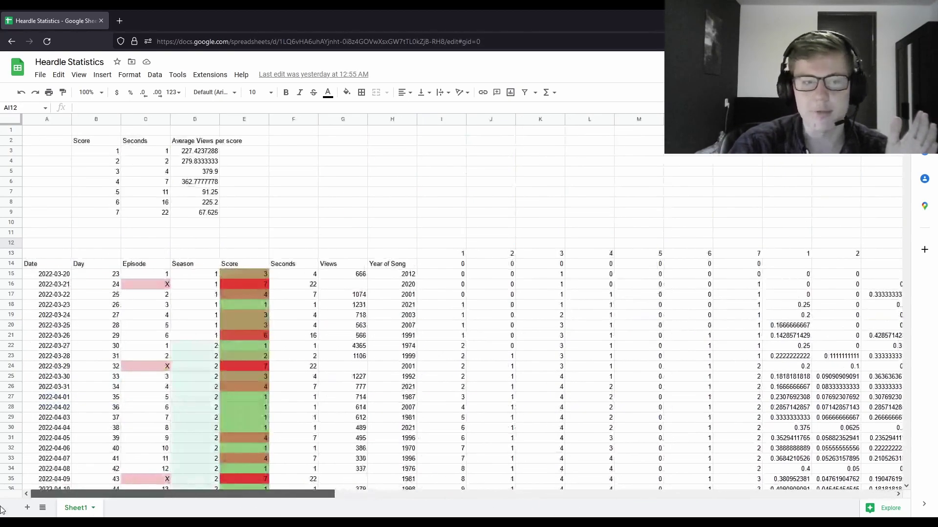
scroll(153, 332, "down", 10)
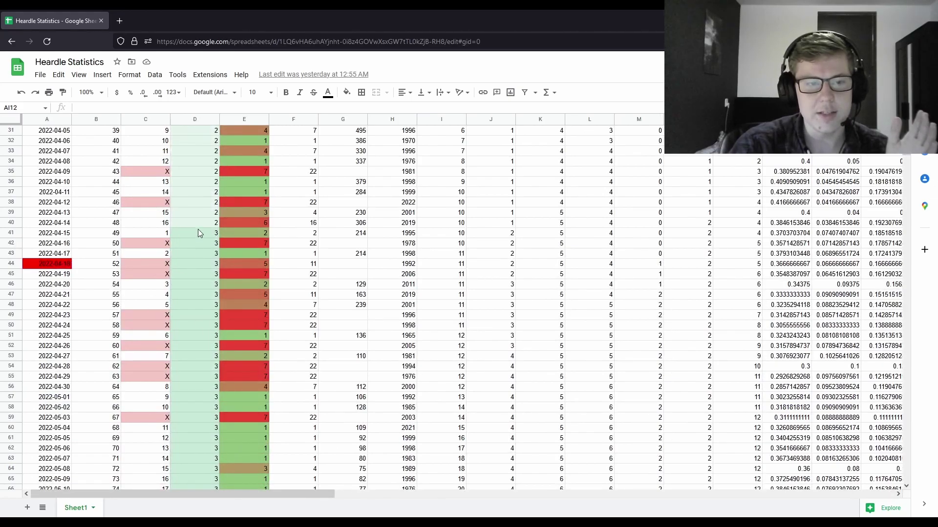
left_click_drag(177, 233, 173, 241)
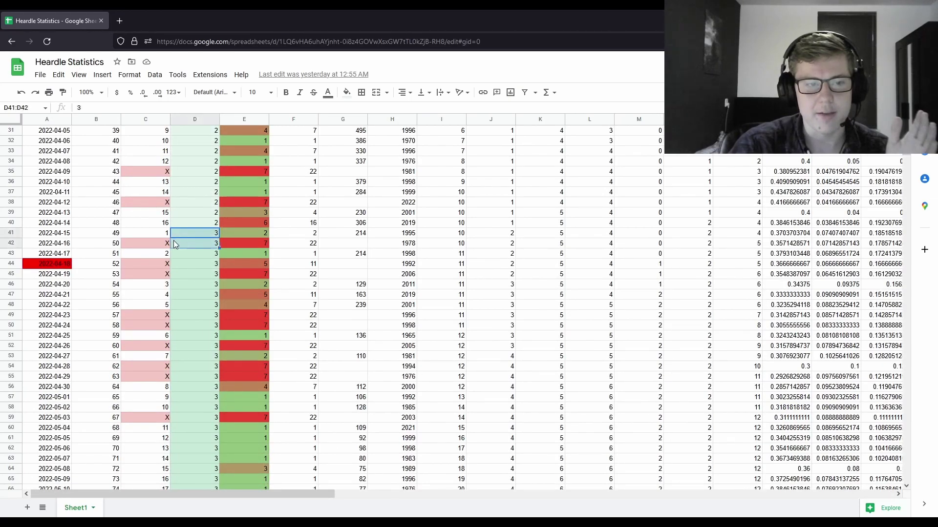
left_click(150, 275)
key("Up")
left_click(147, 308)
left_click(147, 323)
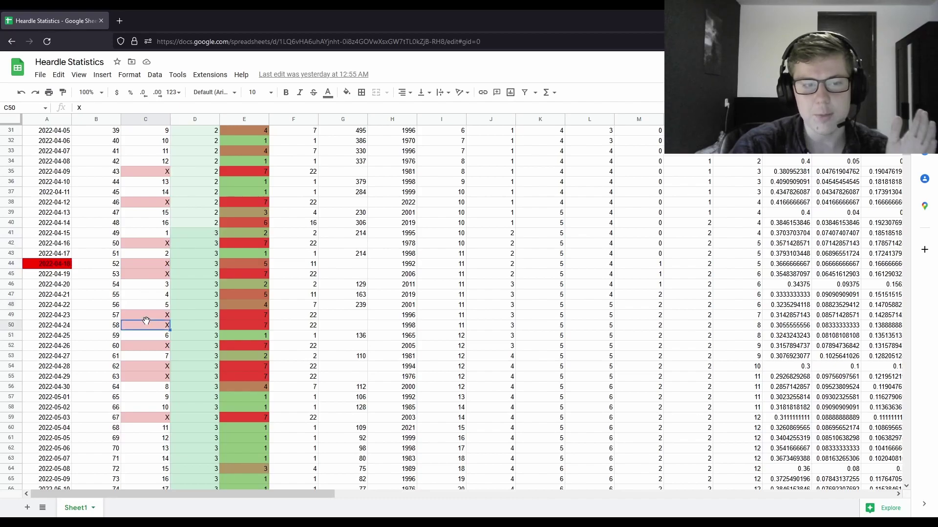
key("Up")
key("Down")
key("Down")
key("Down")
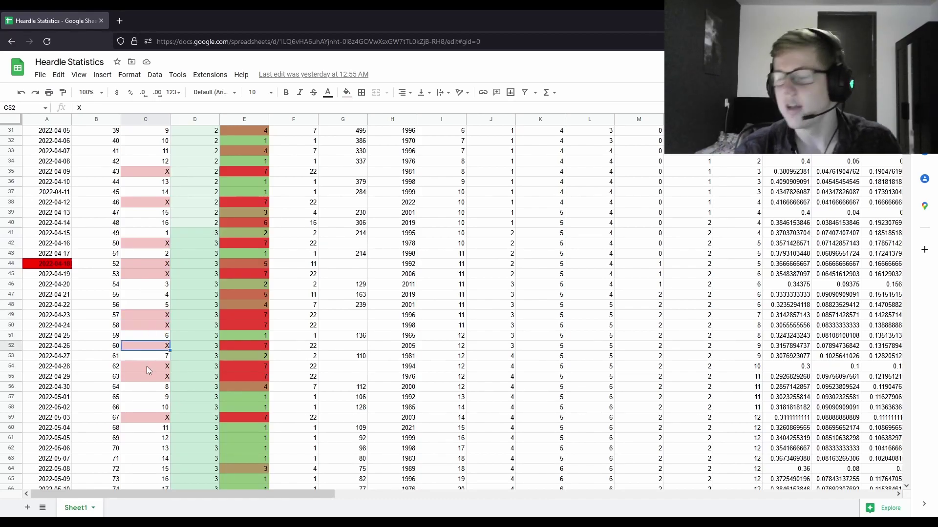
left_click(147, 366)
key("Down")
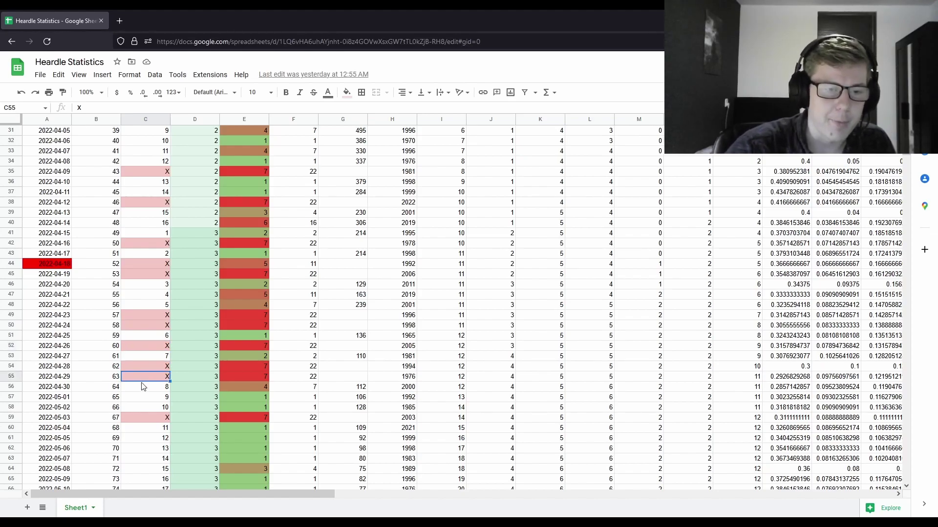
left_click(140, 418)
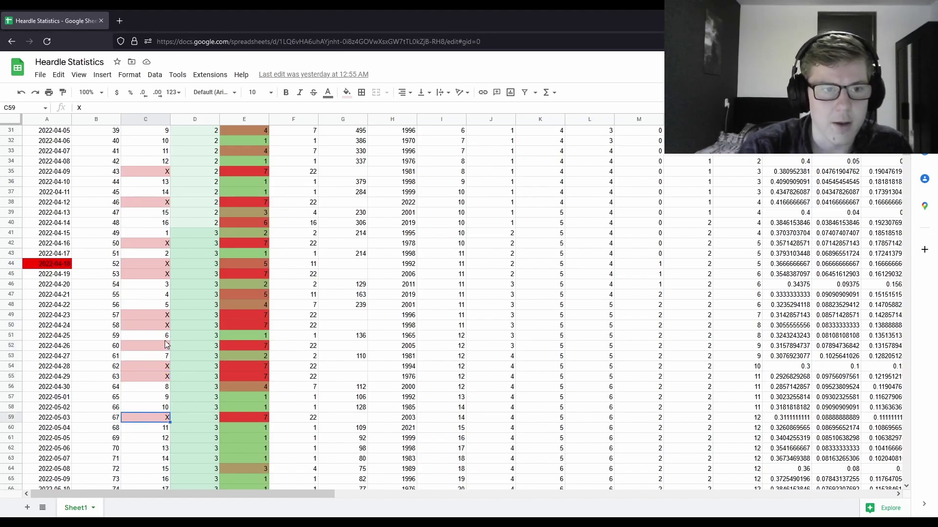
scroll(165, 344, "up", 2)
scroll(171, 342, "down", 5)
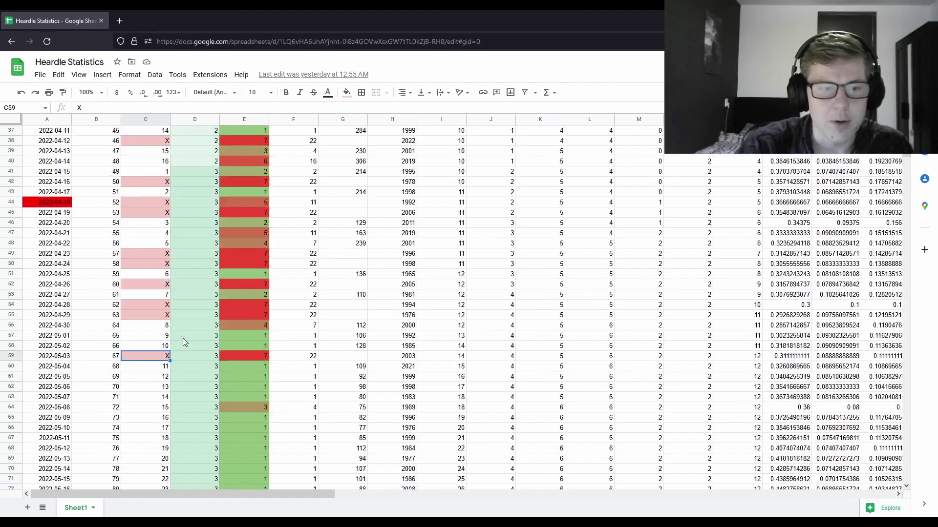
scroll(184, 339, "up", 9)
scroll(183, 340, "down", 6)
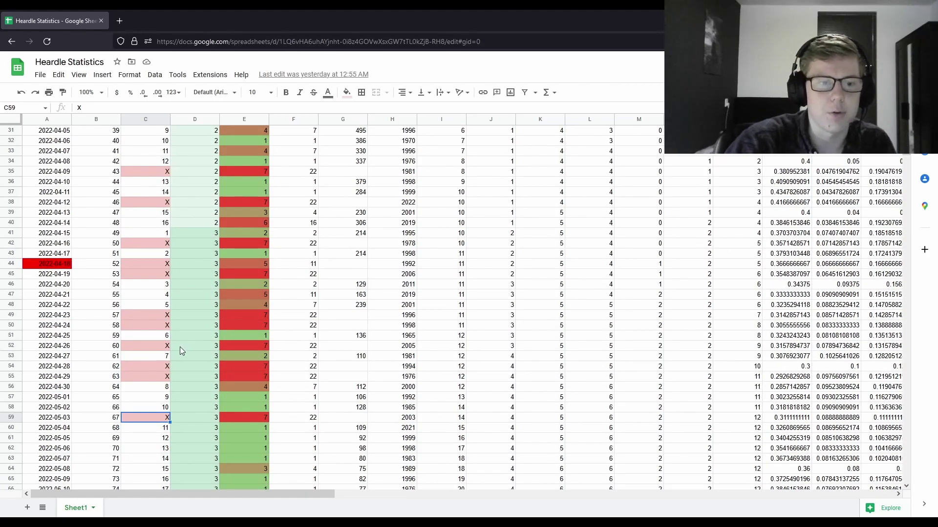
scroll(194, 351, "down", 2)
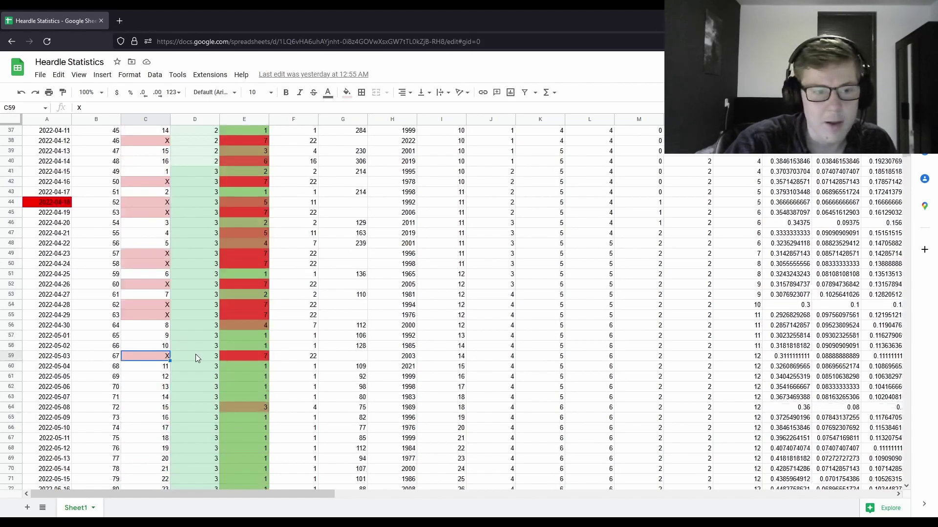
scroll(195, 353, "up", 6)
scroll(195, 356, "down", 2)
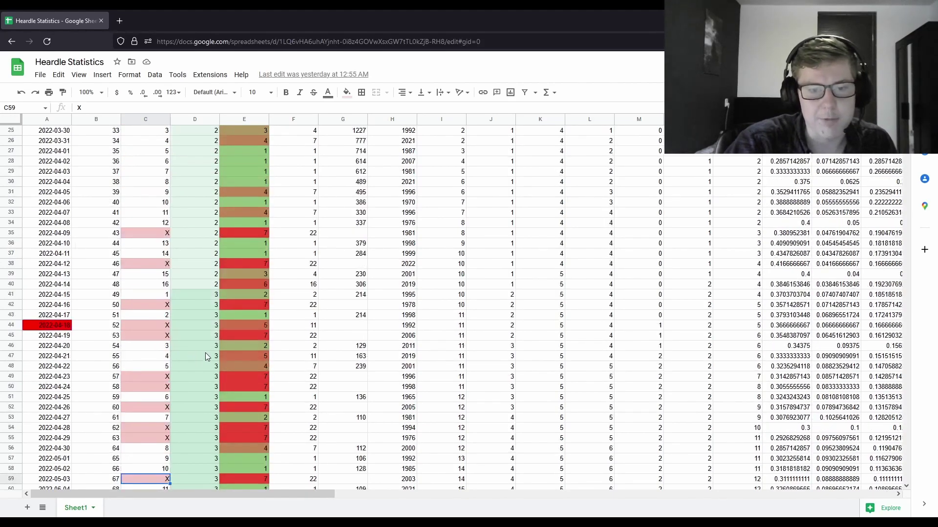
scroll(328, 461, "up", 4)
scroll(328, 460, "up", 4)
left_click(47, 181)
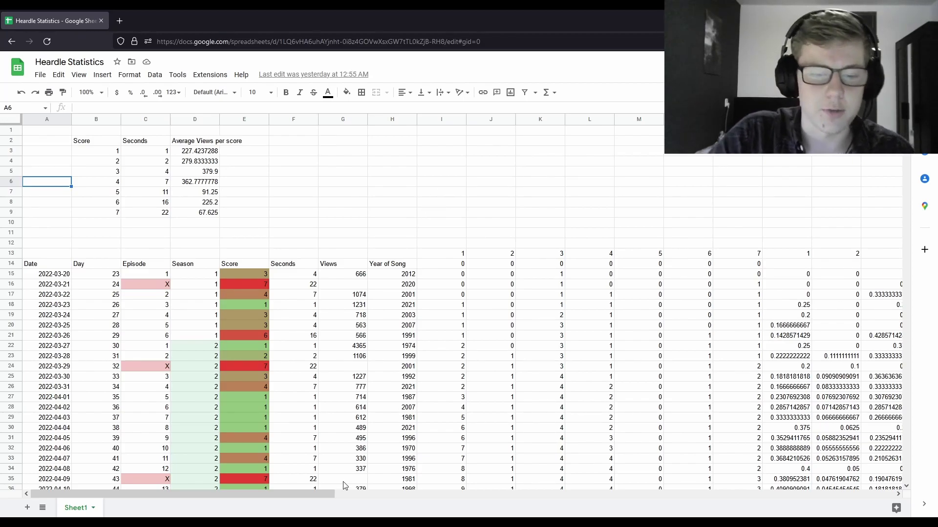
scroll(351, 425, "down", 20)
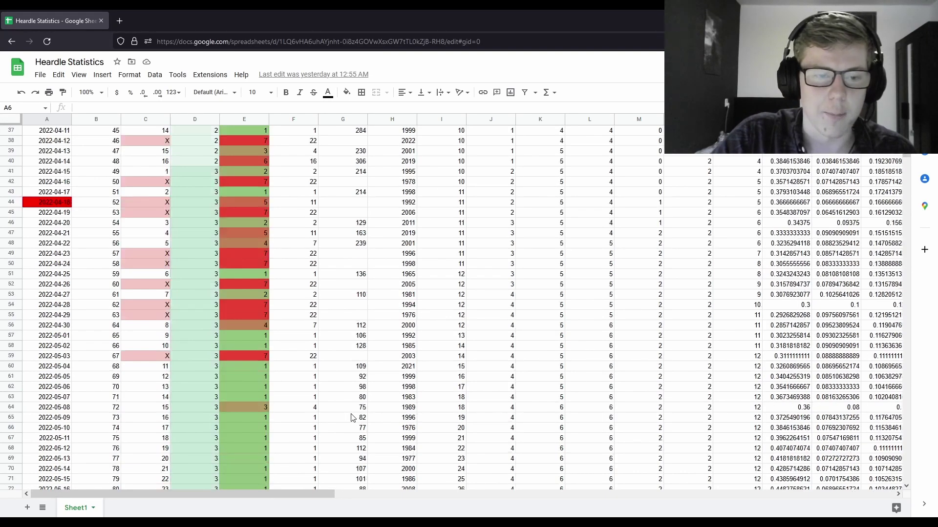
scroll(354, 432, "up", 15)
scroll(350, 436, "up", 20)
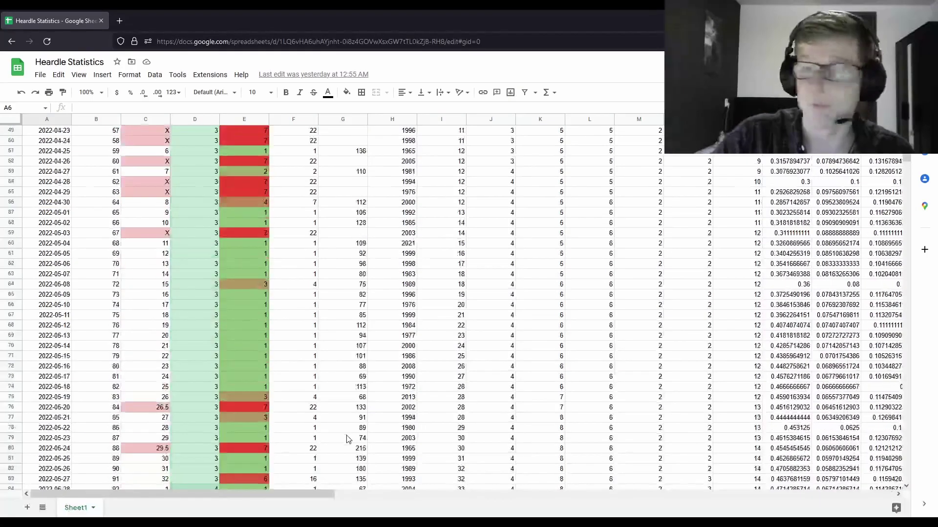
left_click_drag(323, 494, 861, 506)
scroll(671, 494, "up", 2)
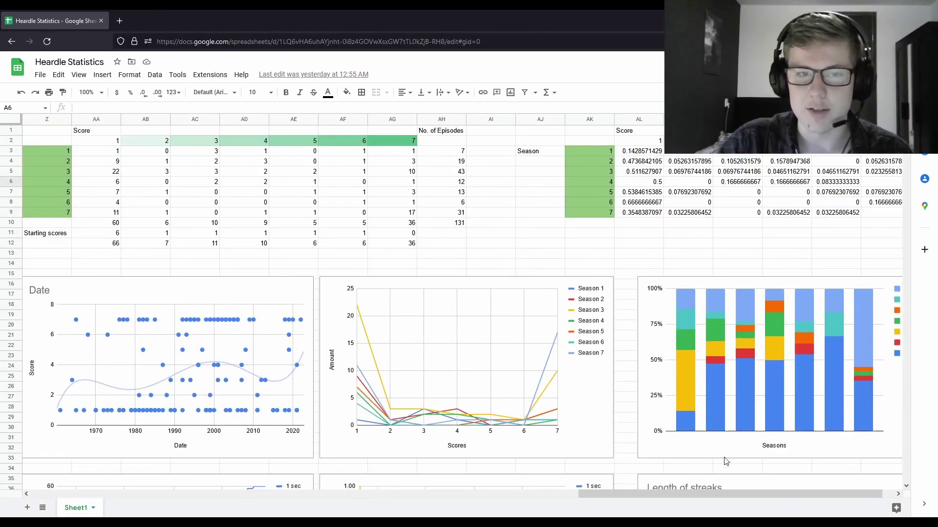
left_click_drag(671, 494, 206, 473)
left_click(403, 235)
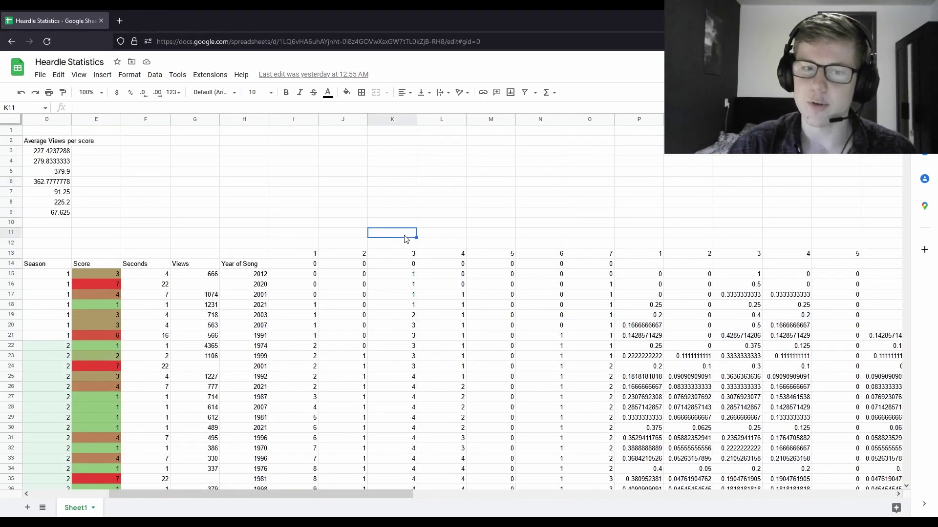
left_click(382, 244)
left_click(379, 225)
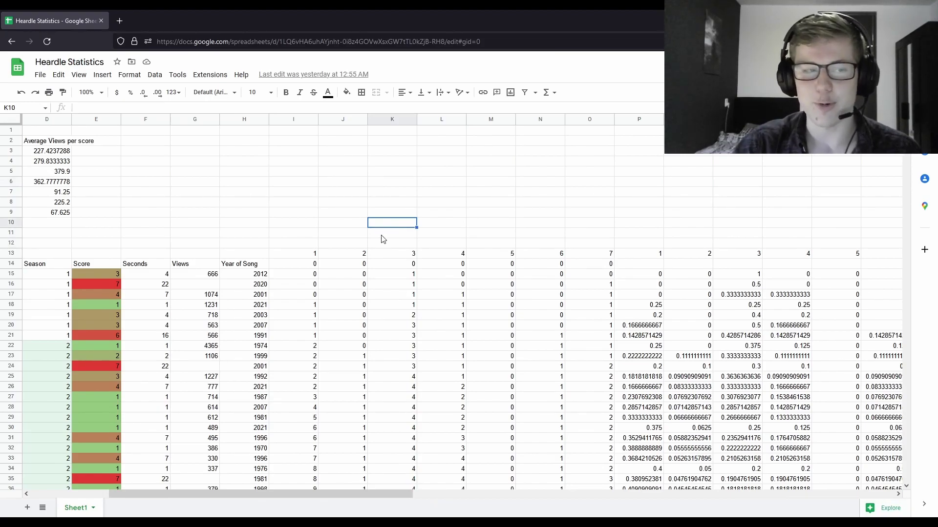
left_click_drag(348, 493, 225, 498)
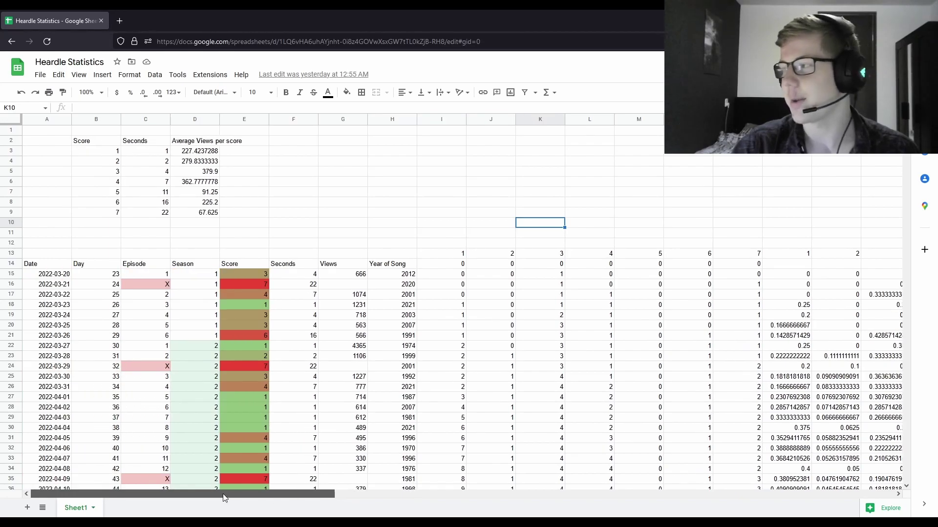
left_click(462, 183)
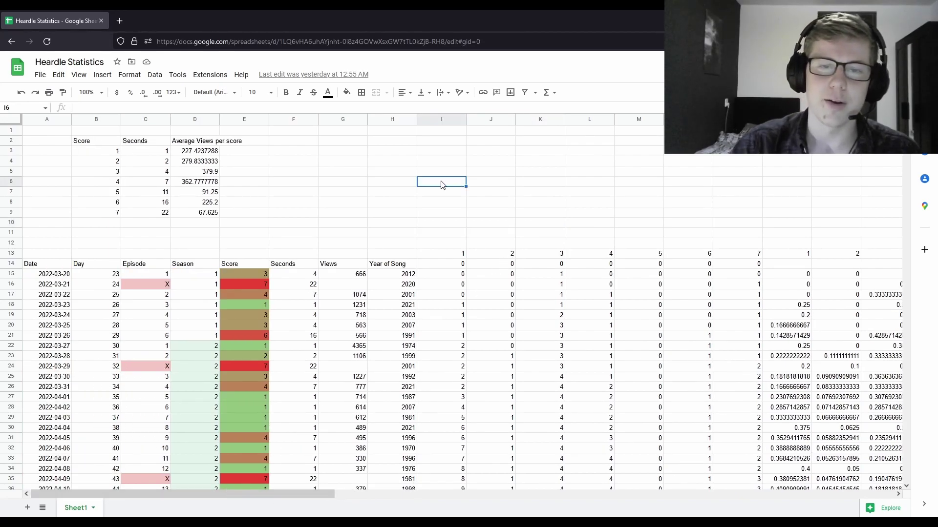
left_click(377, 168)
left_click(380, 158)
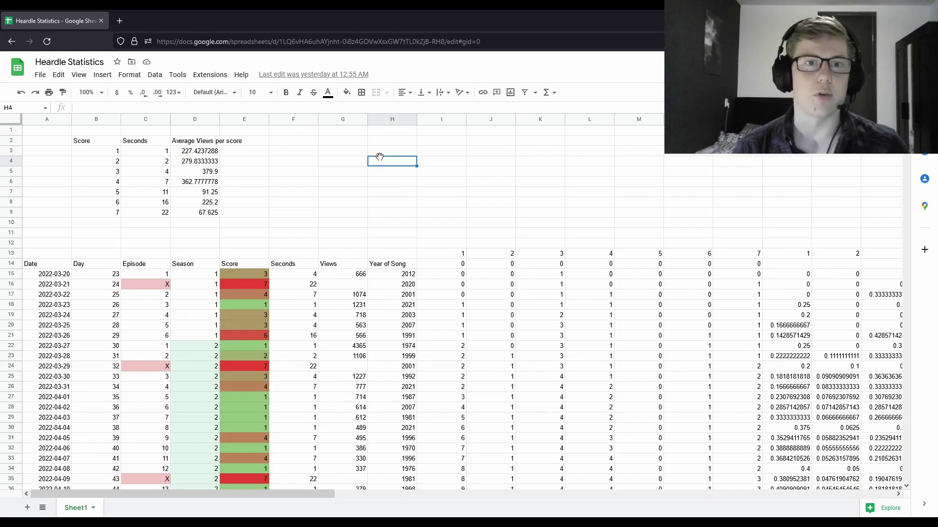
left_click(375, 201)
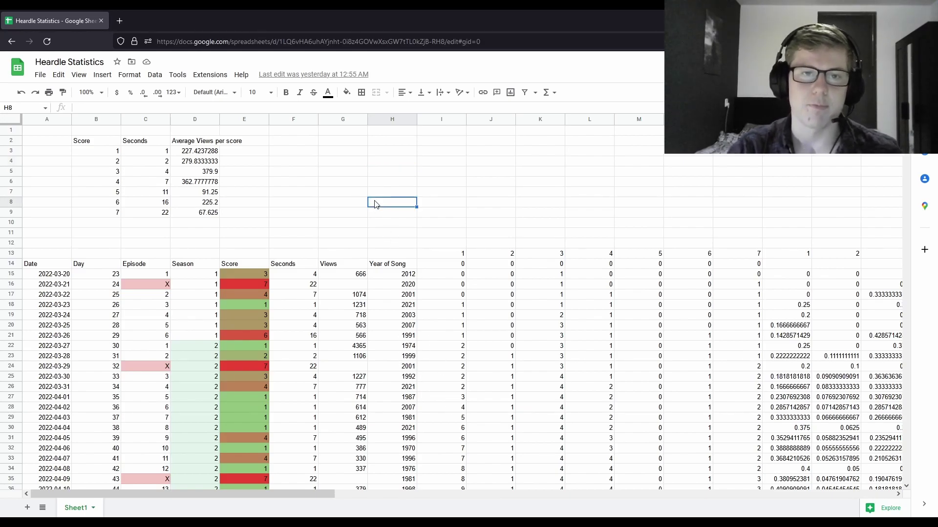
left_click(383, 184)
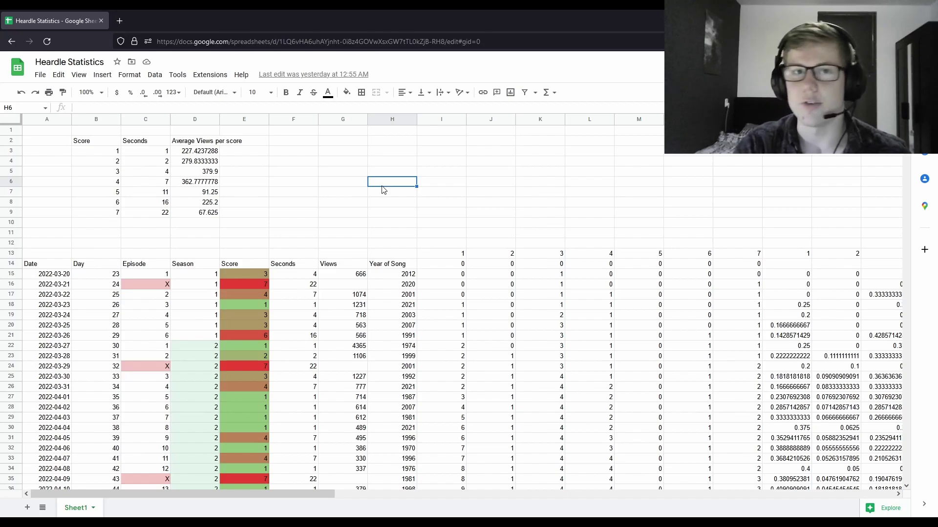
left_click(383, 192)
left_click(386, 203)
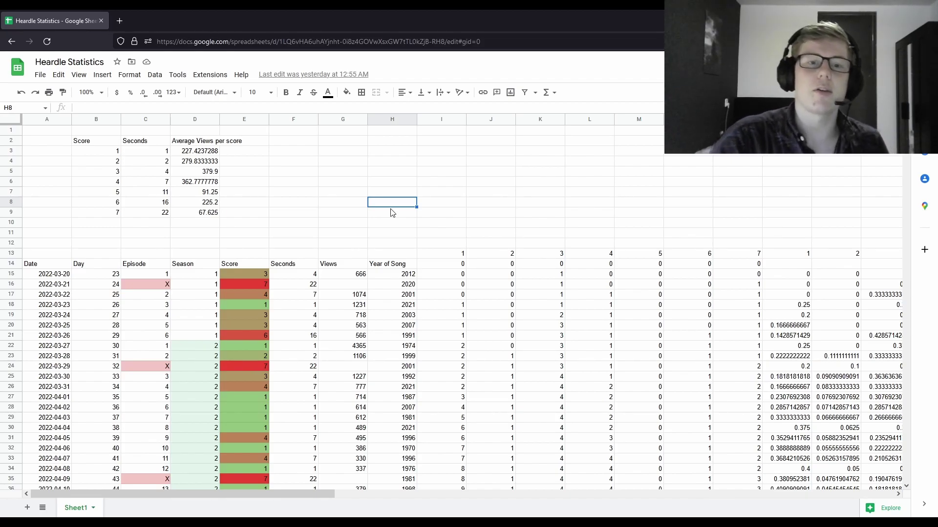
left_click(392, 214)
left_click(383, 226)
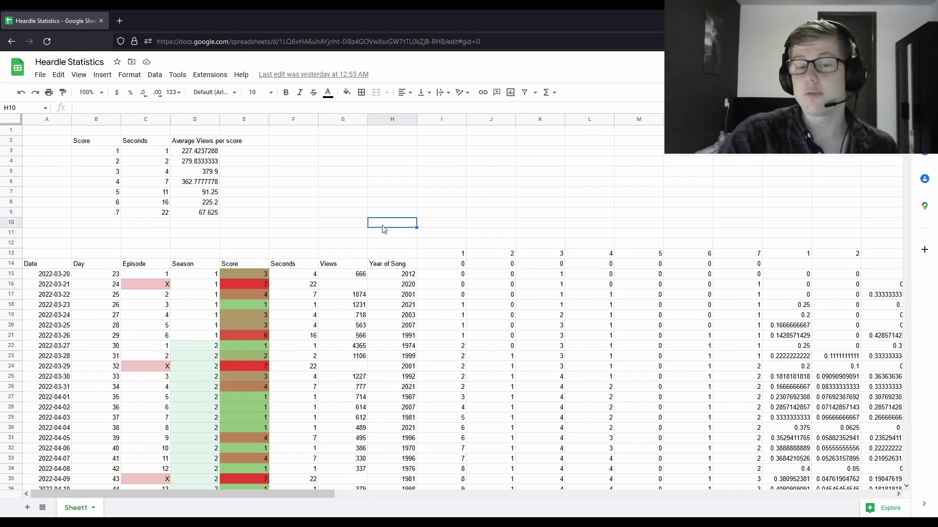
left_click(387, 244)
left_click(434, 245)
left_click(491, 247)
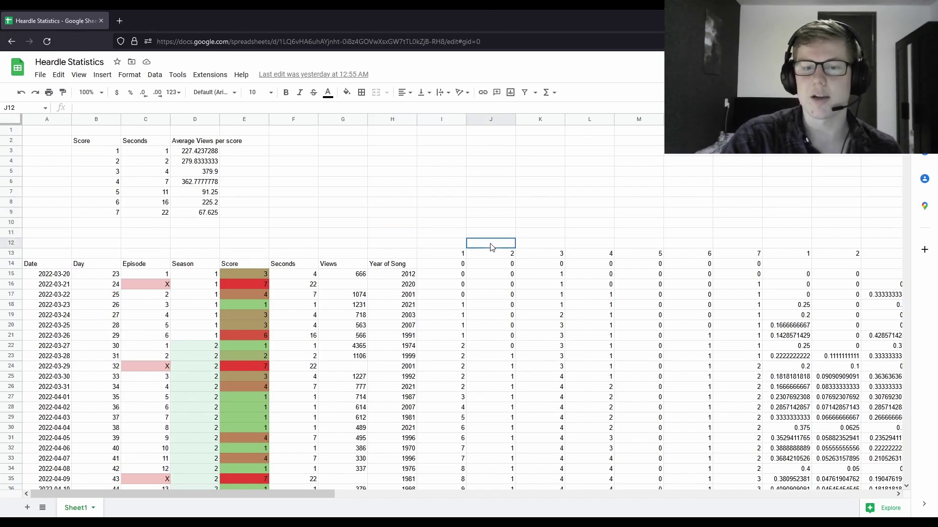
left_click(541, 246)
left_click(541, 233)
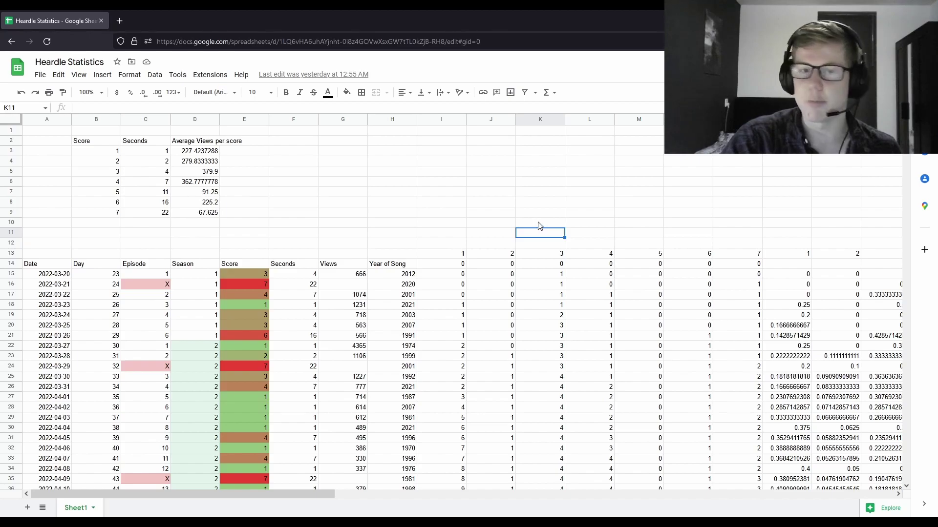
left_click(539, 224)
left_click(539, 215)
left_click(541, 204)
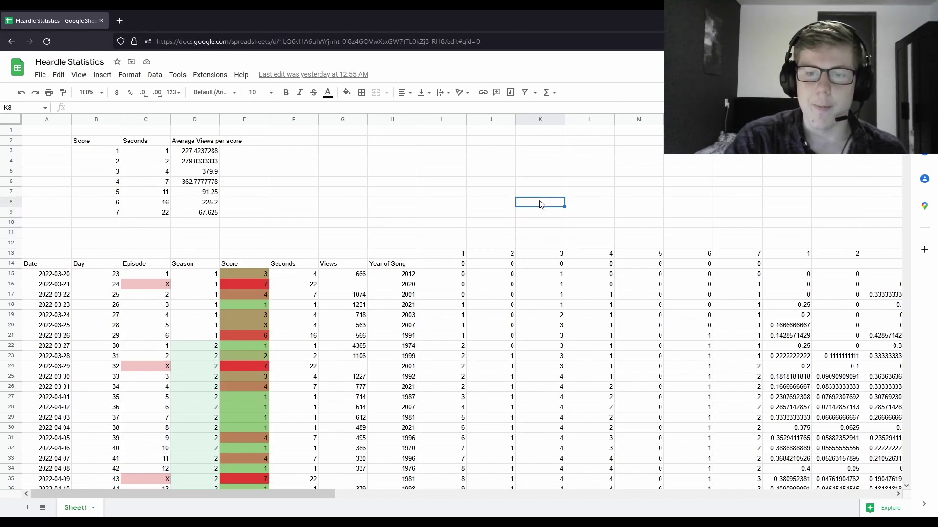
left_click(541, 193)
left_click(542, 183)
left_click(544, 173)
left_click(546, 164)
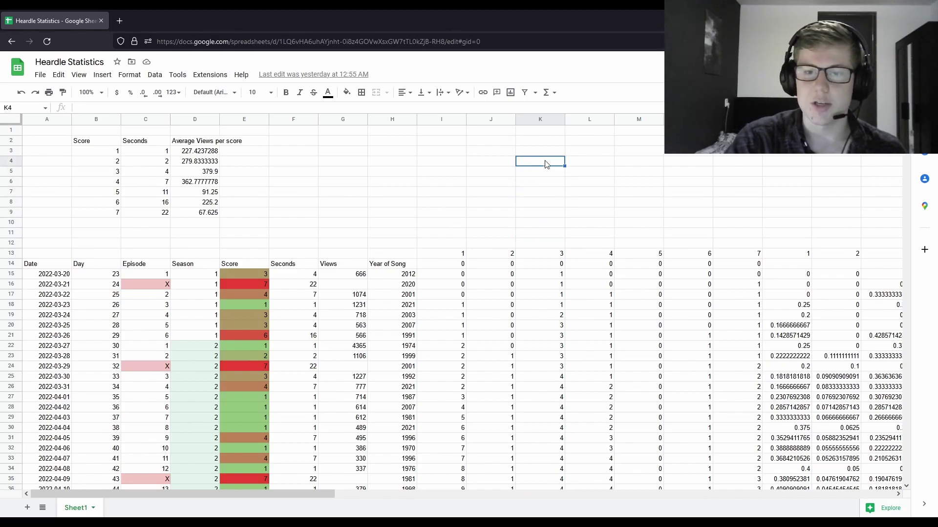
left_click(545, 152)
left_click(544, 143)
left_click(543, 132)
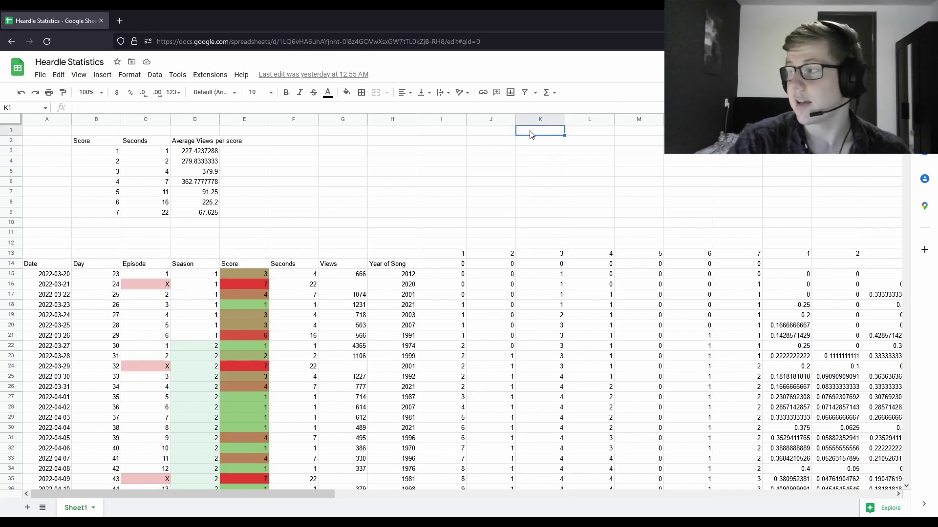
left_click(484, 136)
left_click(453, 136)
left_click(376, 135)
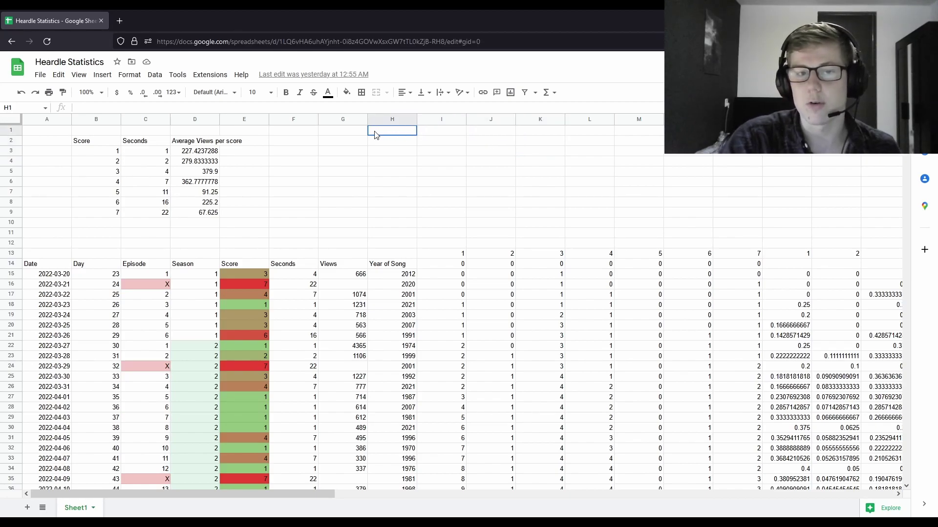
left_click(340, 136)
left_click(338, 146)
left_click(336, 157)
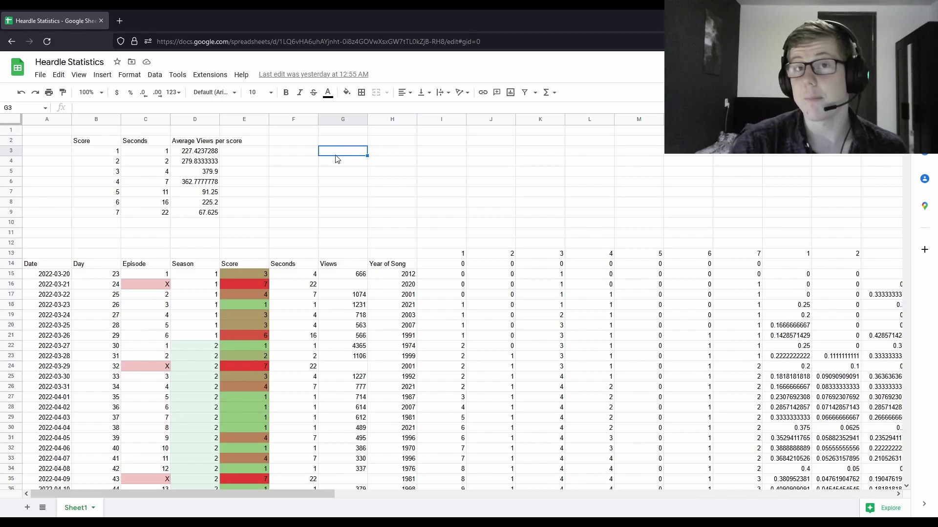